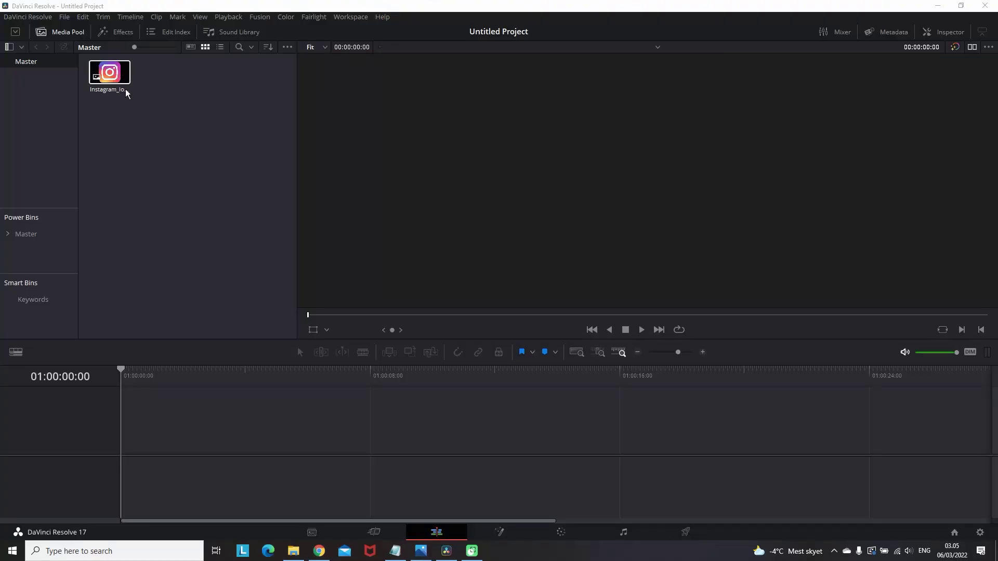
Place the Instagram logo clip on Timeline 1 and scale it down around the frame centre
left_click_drag(123, 92, 156, 427)
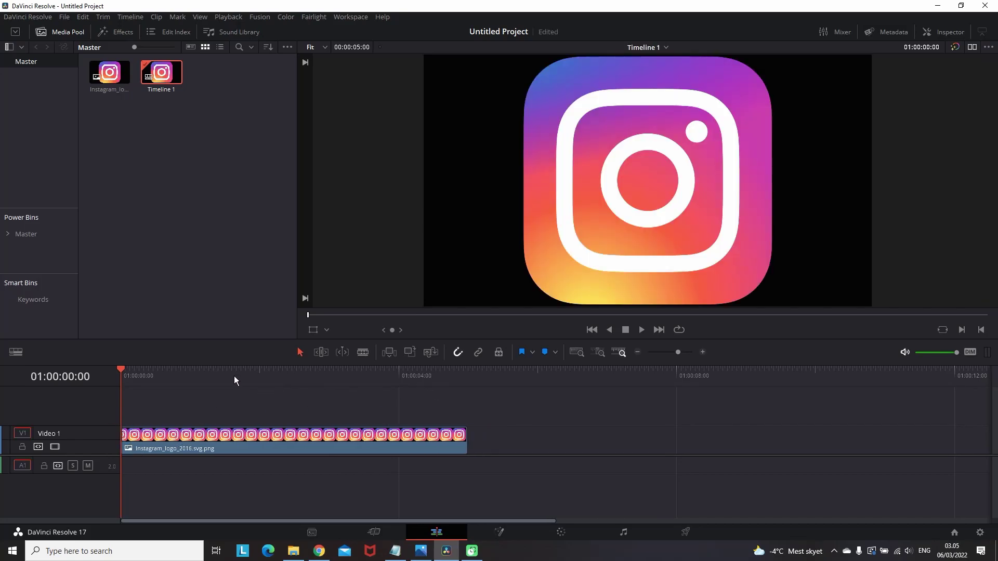
left_click_drag(234, 375, 258, 373)
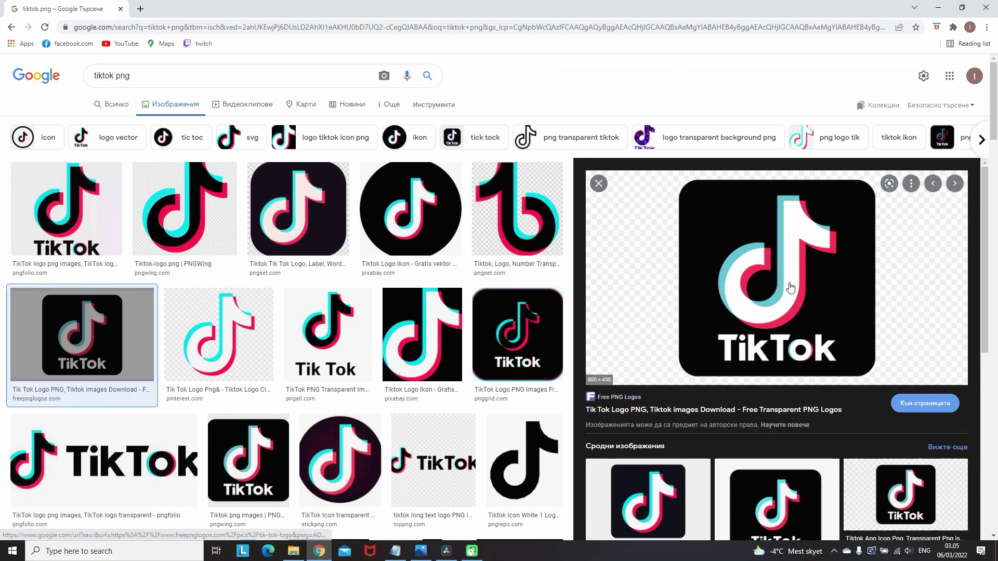
right_click(822, 259)
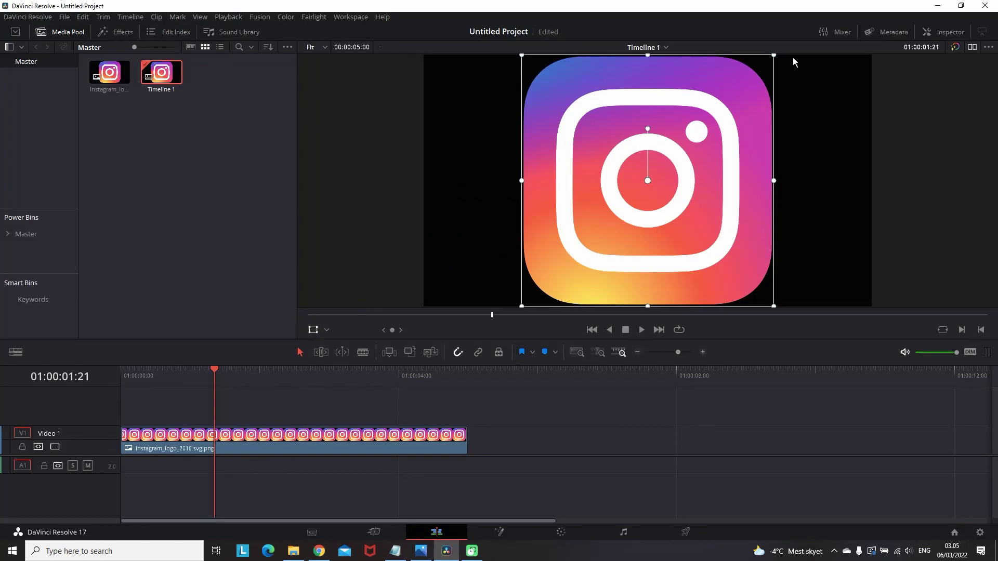
left_click_drag(773, 57, 708, 120)
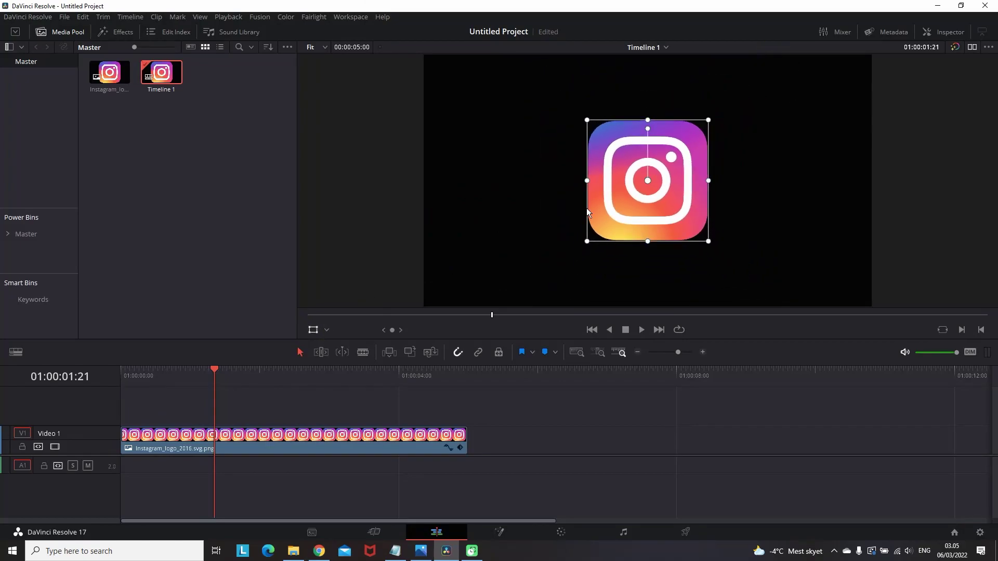
Open the clip in Fusion and disconnect MediaIn1 from MediaOut1
left_click(499, 532)
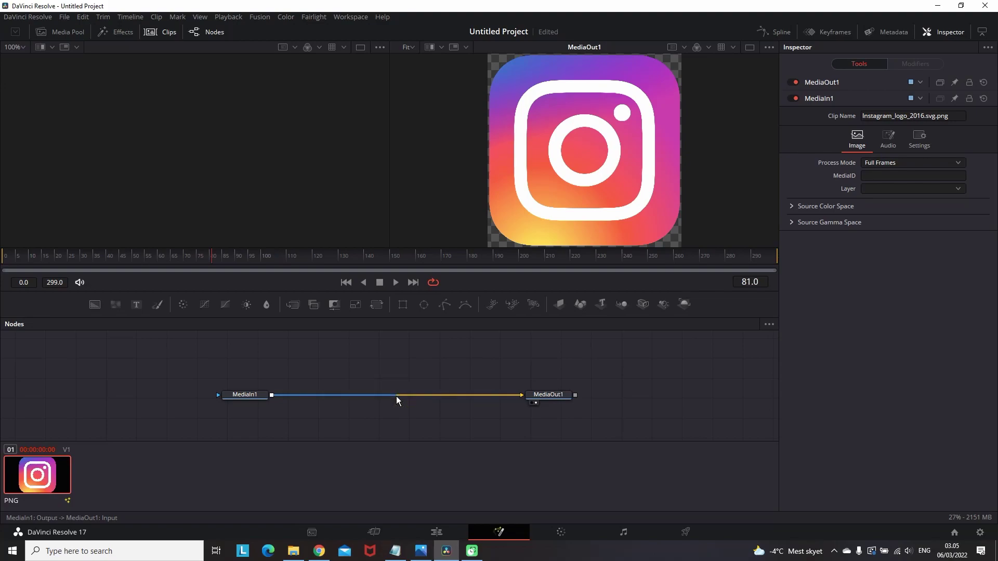
left_click(396, 400)
left_click_drag(229, 403, 187, 403)
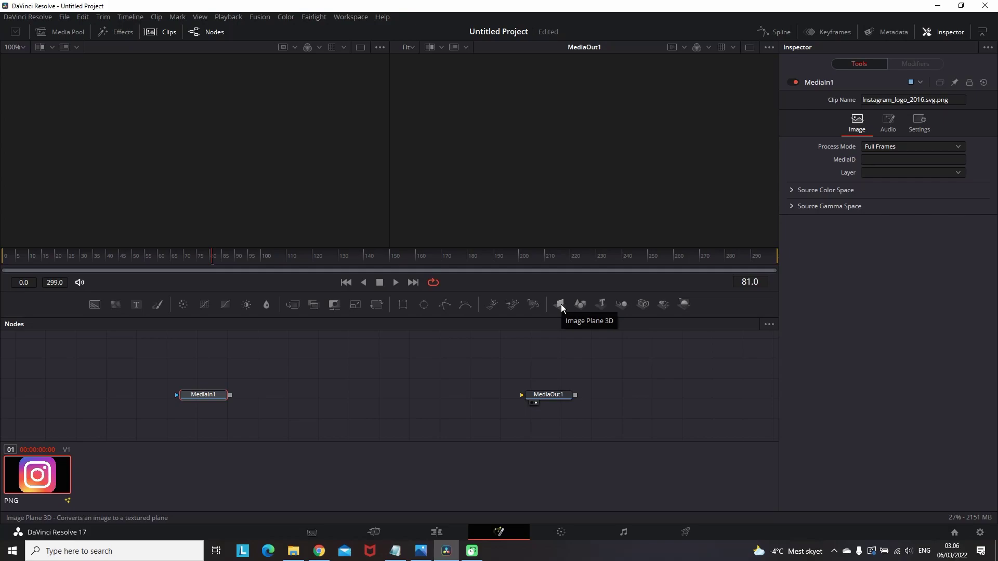
Feed MediaIn1 into a new ImagePlane3D1 node and view it in perspective in the left viewer
left_click_drag(561, 304, 242, 371)
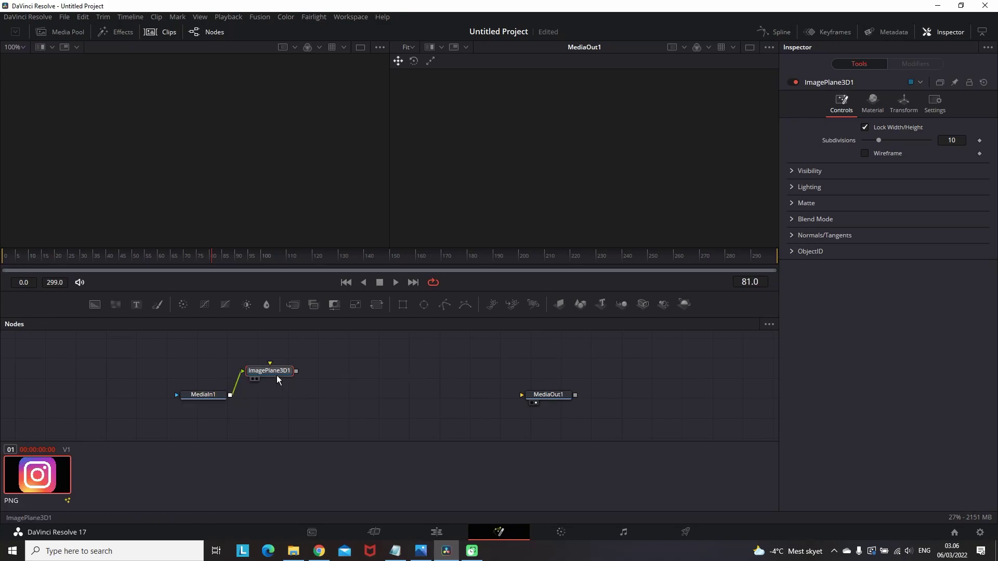
left_click_drag(276, 372, 278, 372)
key("1")
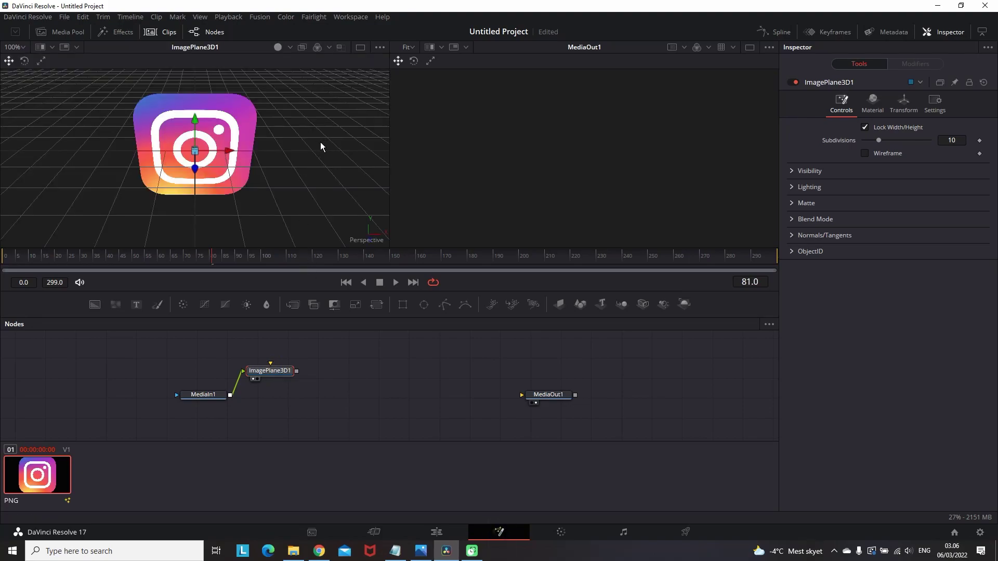
left_click_drag(315, 149, 230, 139)
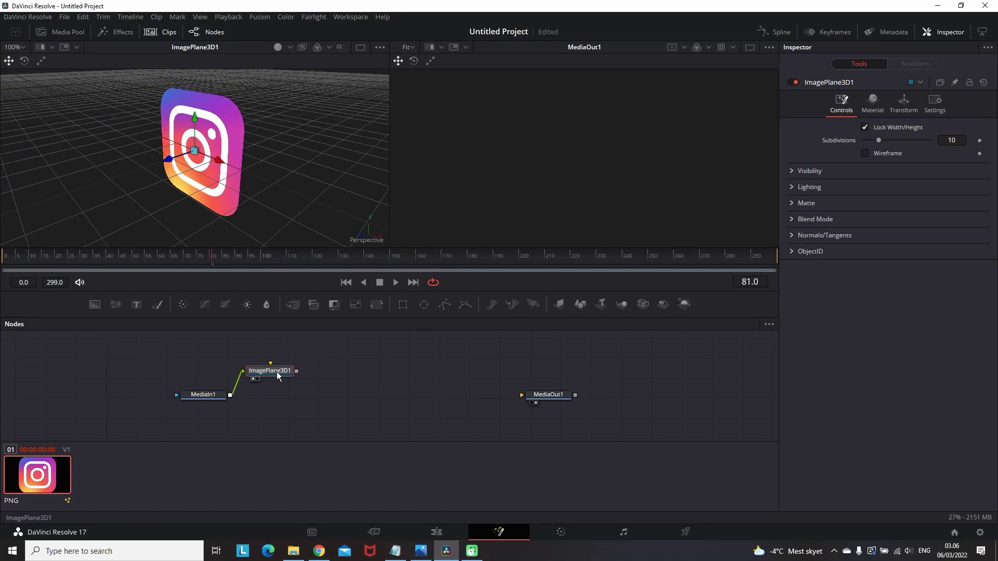
Insert a Duplicate 3D node after ImagePlane3D1 using the 'duplicat' tool search
key("ctrl+space")
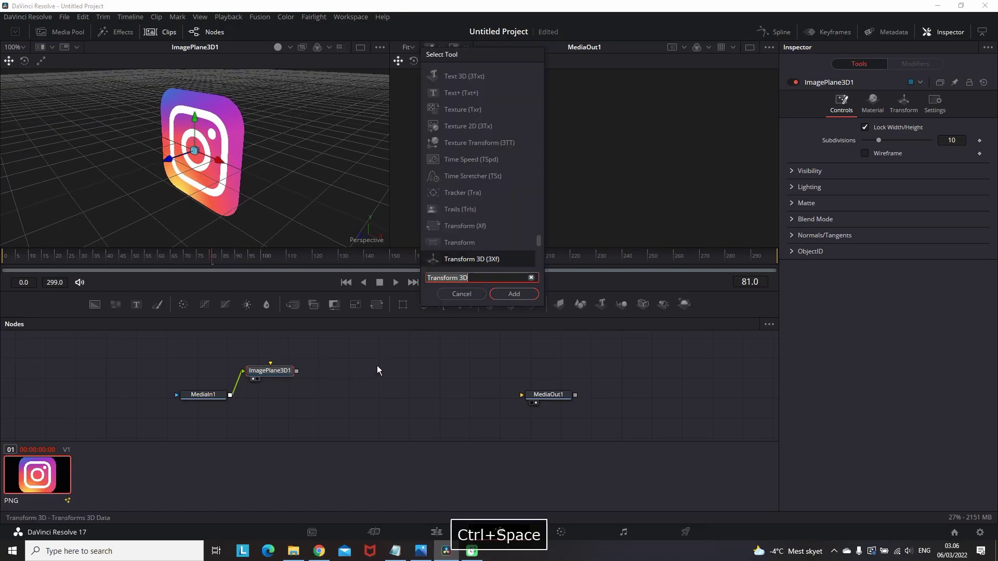
type("duplicat")
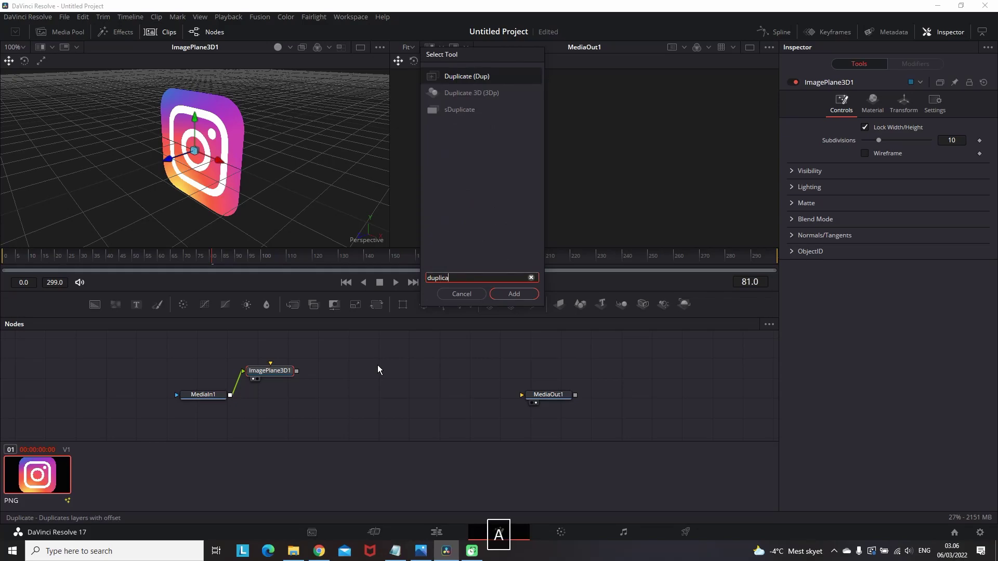
left_click(459, 96)
left_click(514, 294)
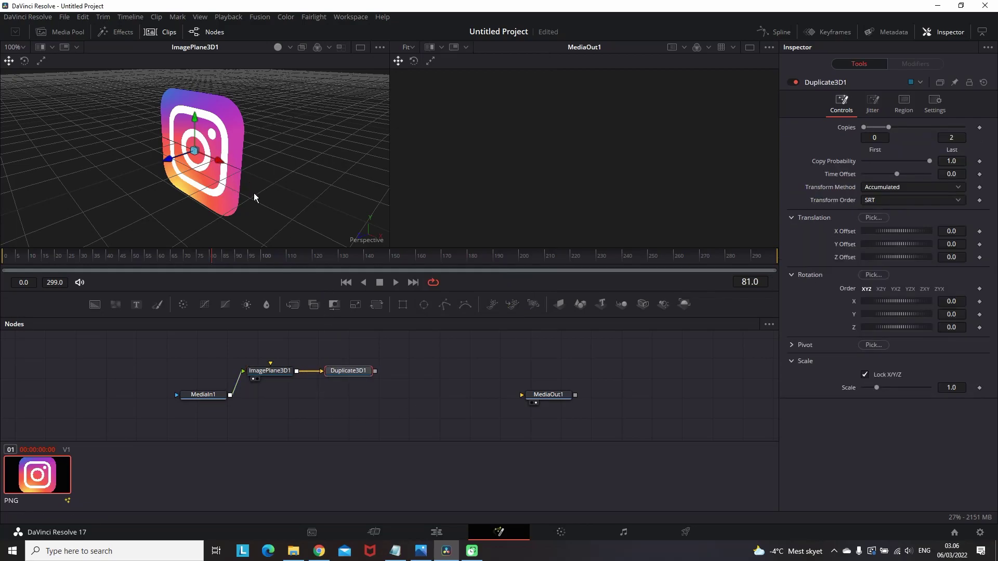
left_click_drag(274, 147, 211, 154)
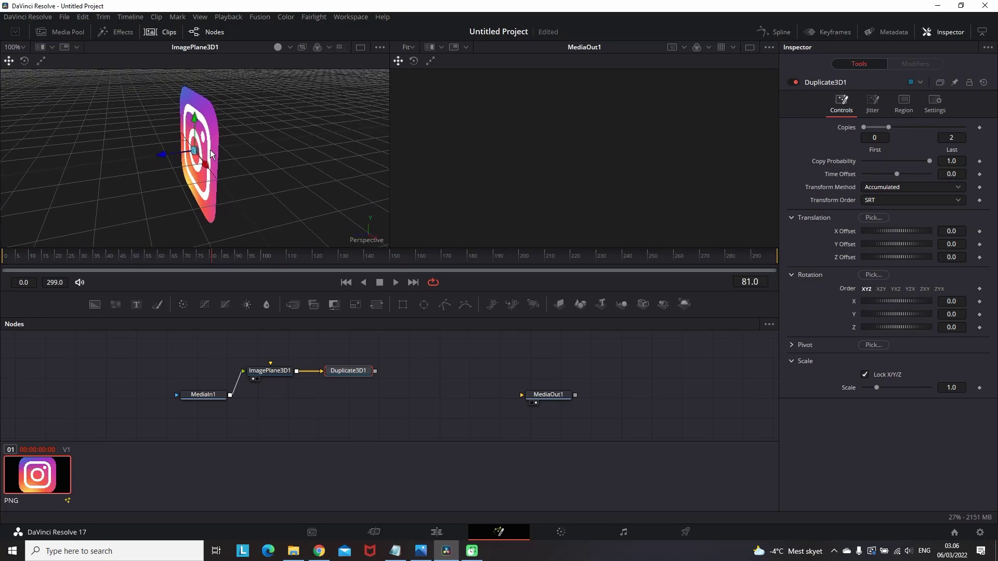
key("2")
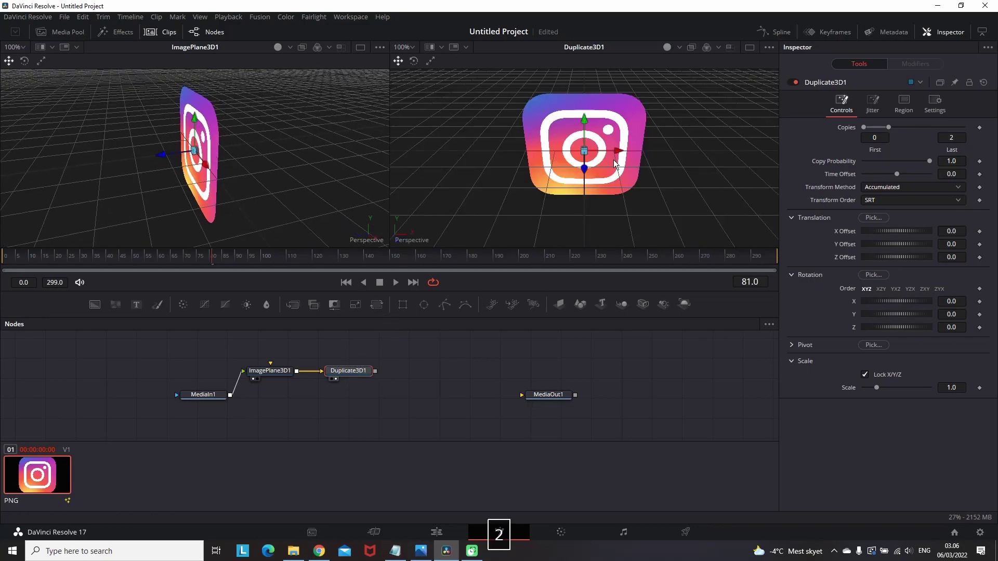
left_click_drag(665, 147, 478, 119)
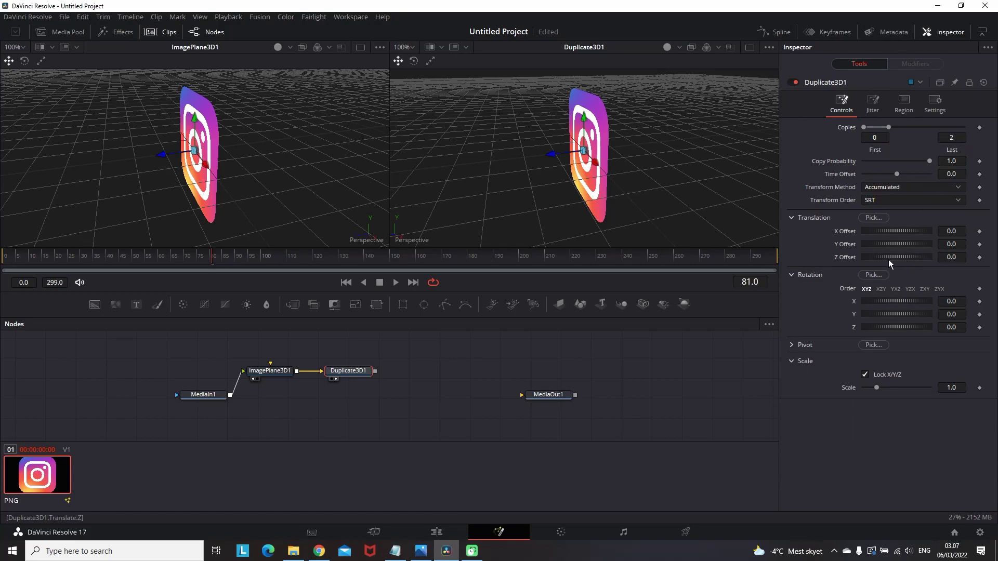
mouse_move(888, 260)
left_mouse_down()
mouse_move(902, 257)
mouse_move(883, 257)
left_mouse_up()
double_click(951, 256)
type("0.4")
key("Return")
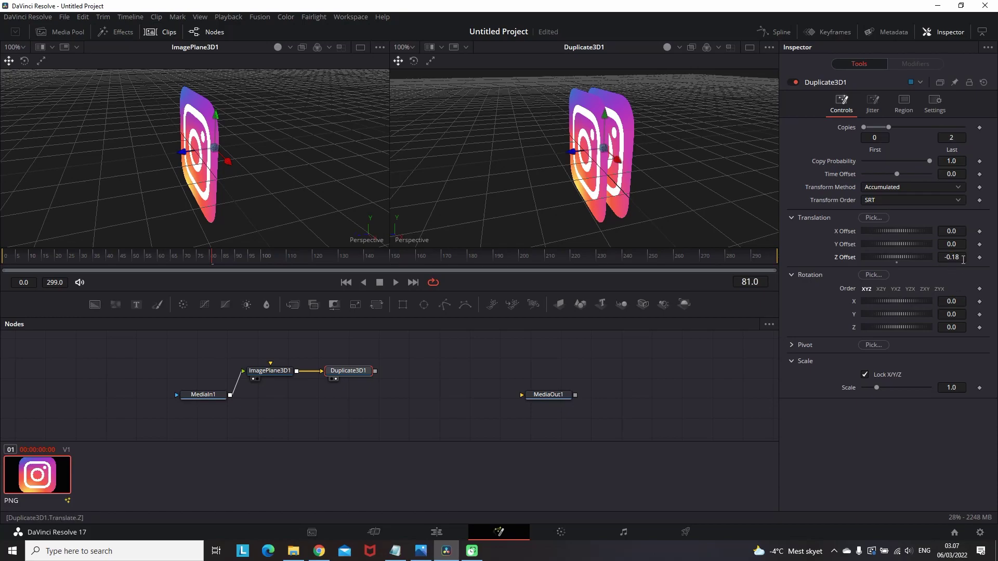
key("ctrl+z")
key("ctrl+z")
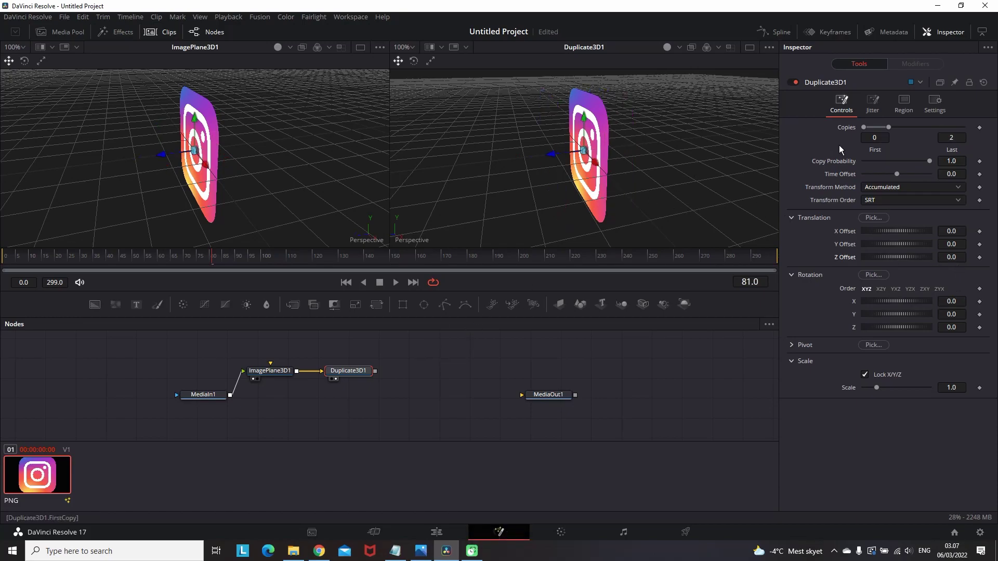
left_click(957, 137)
Try 10 copies spaced -0.02 apart in Z and orbit to inspect the stack
type("1")
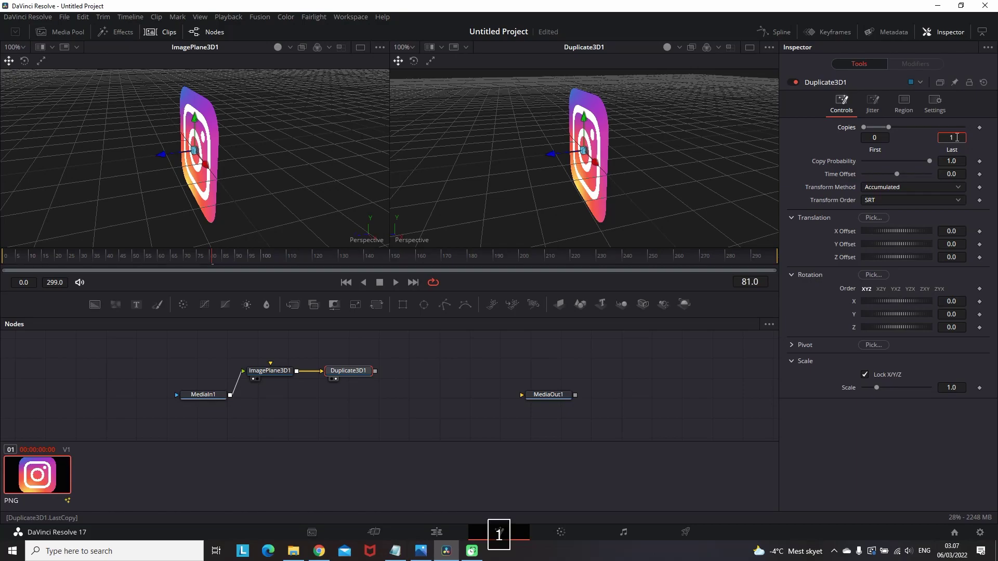
type("0")
key("Return")
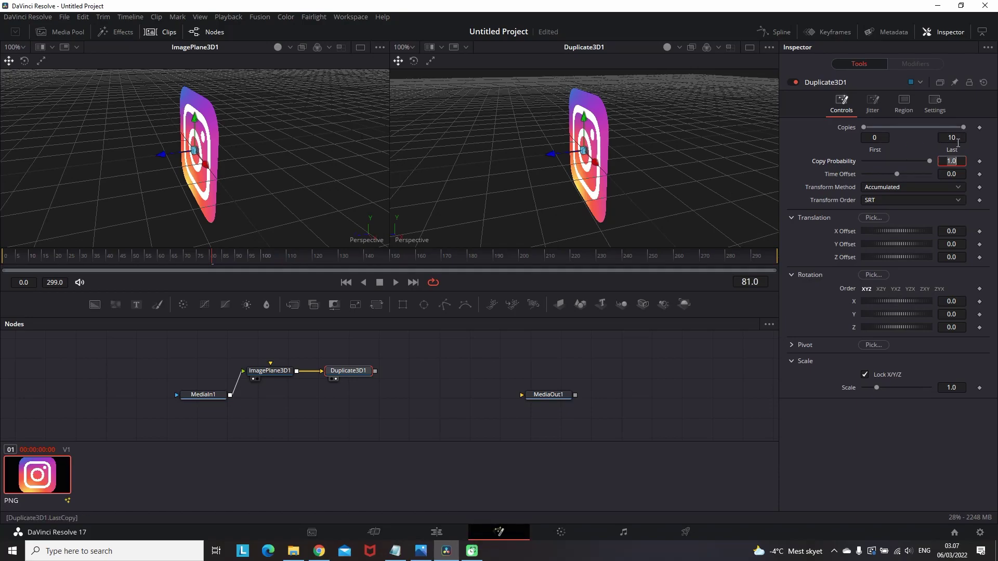
left_click_drag(955, 258, 950, 257)
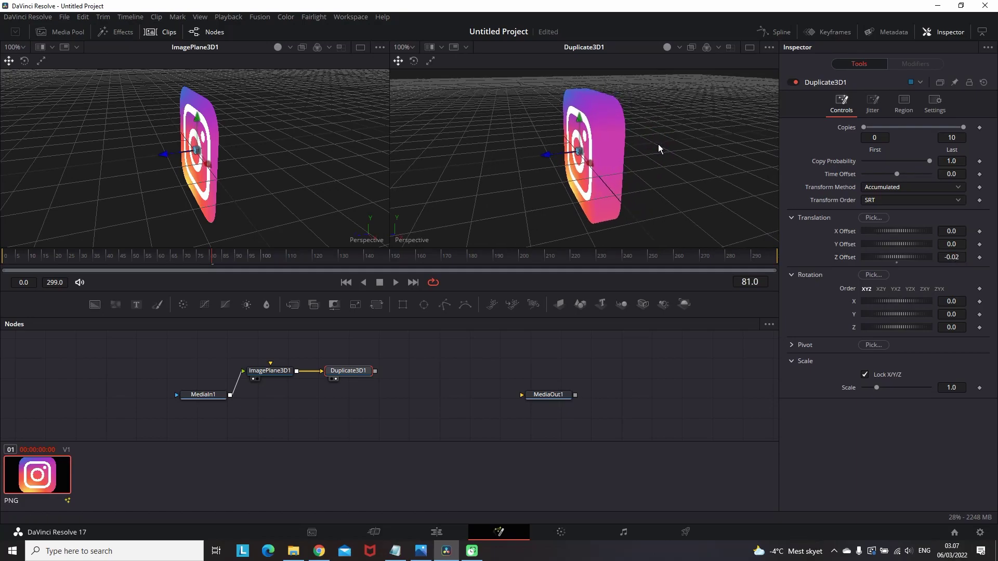
left_click_drag(658, 145, 682, 142)
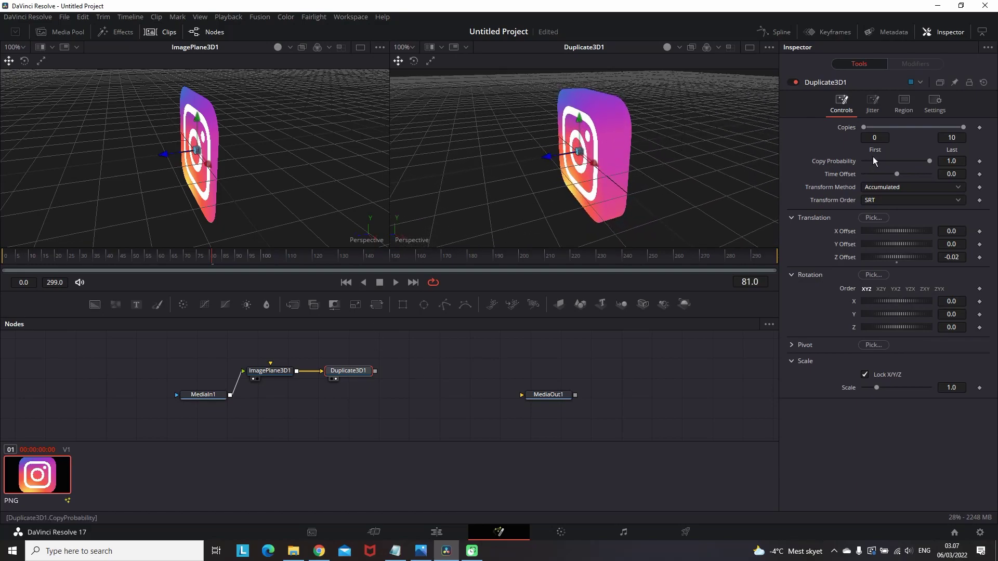
Raise Copies Last to 100 and set the Z Offset to -0.002
left_click(960, 133)
type("1")
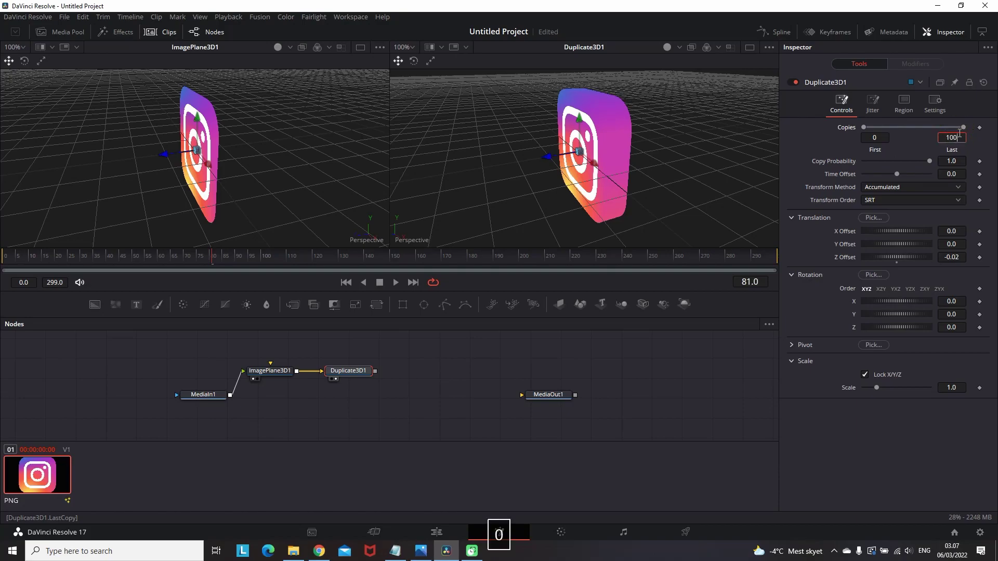
type("00")
key("Return")
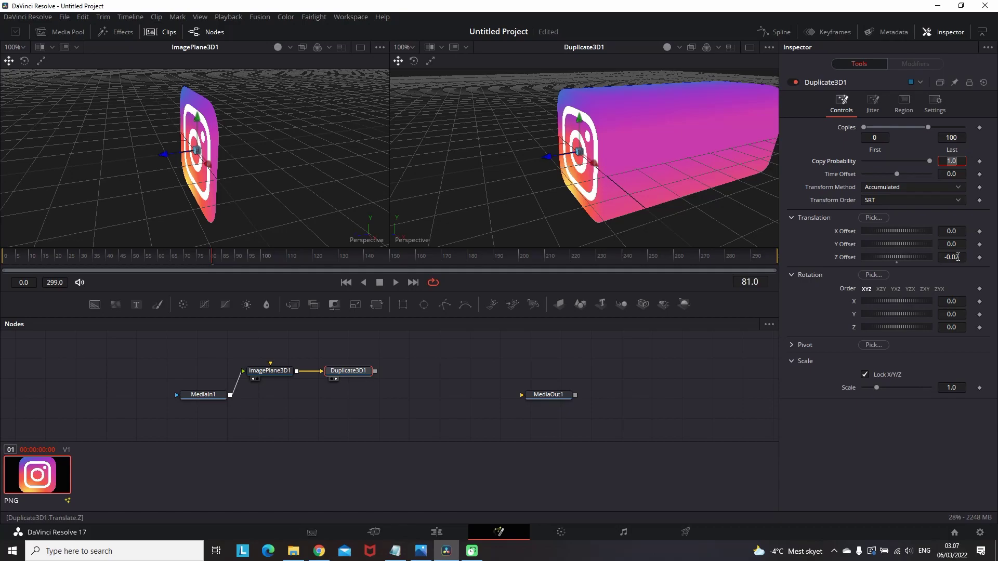
left_click(957, 257)
type("0")
key("Return")
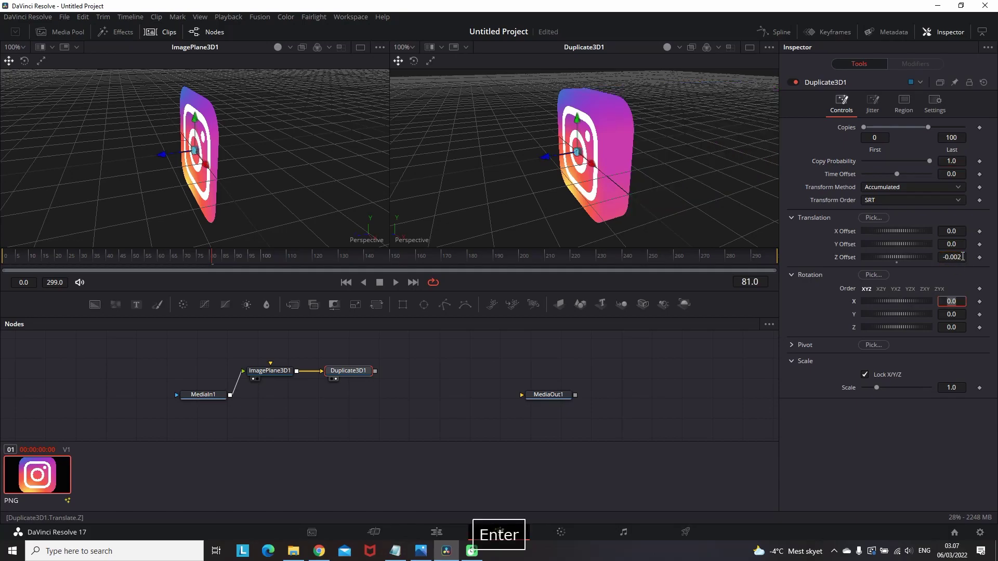
Change the Duplicate3D1 Z Offset to -0.001
left_click_drag(697, 147, 676, 135)
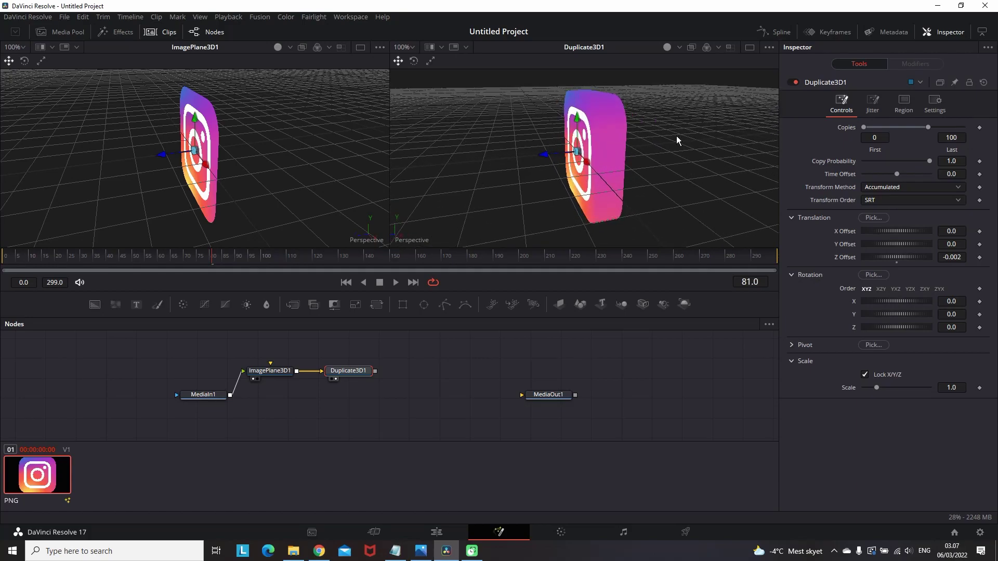
left_click(962, 258)
key("BackSpace")
type("1")
key("Return")
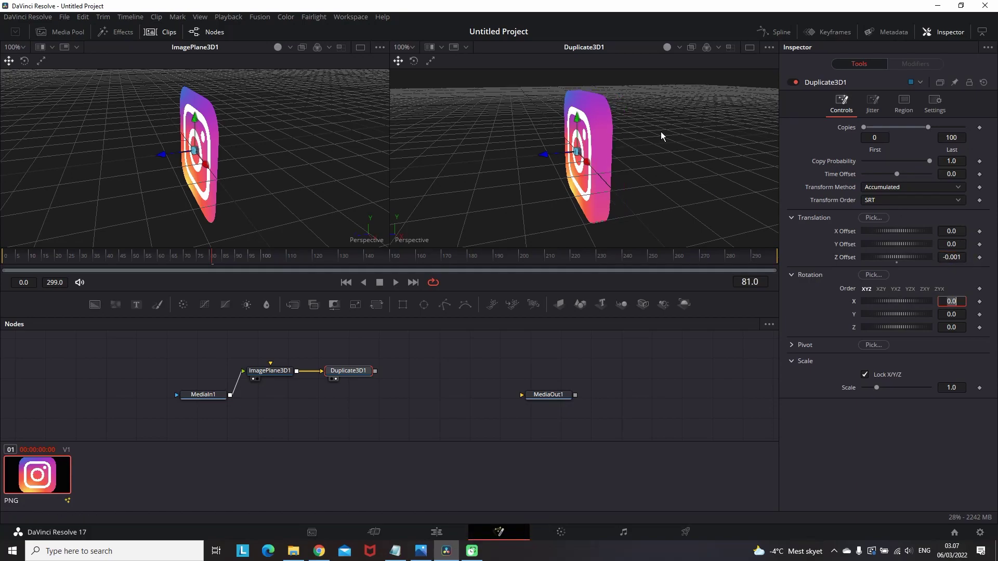
Try a Z rotation on the copies, then undo it so rotations stay at 0
left_click_drag(660, 132, 737, 139)
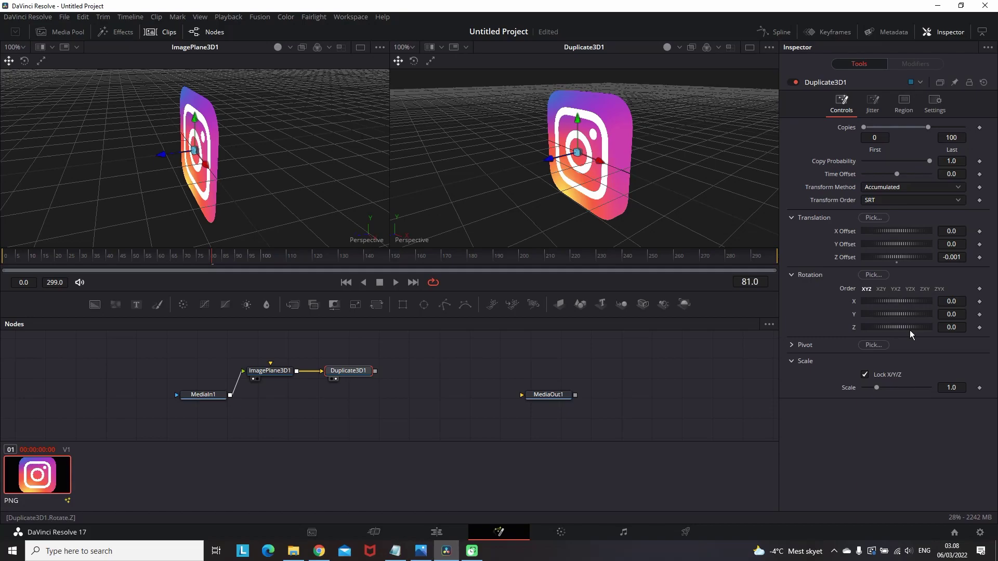
mouse_move(894, 327)
left_mouse_down()
mouse_move(877, 327)
mouse_move(913, 313)
mouse_move(896, 313)
left_mouse_up()
key("ctrl+z")
key("ctrl+z")
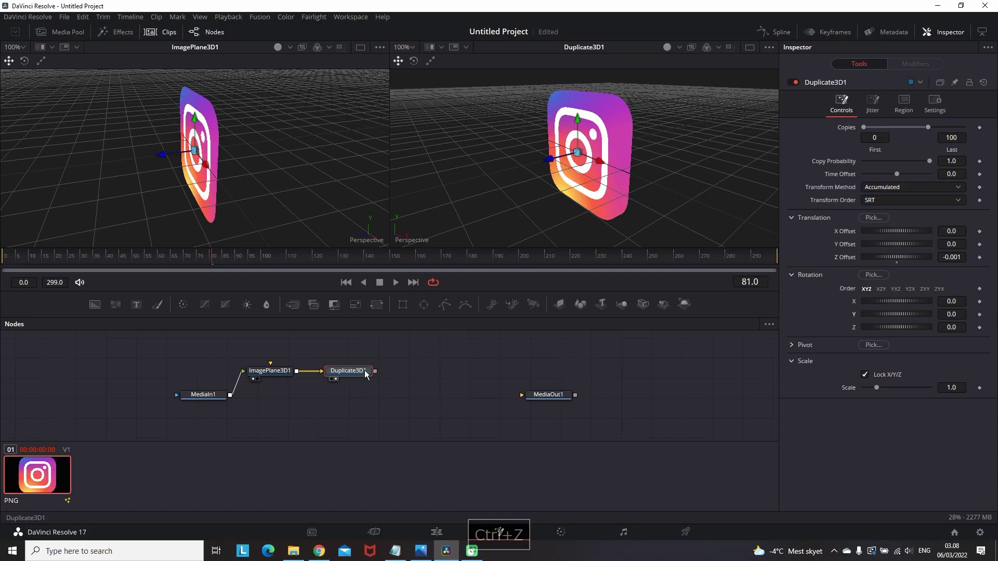
Insert a Transform 3D node after Duplicate3D1 using the 'transform3d' tool search
key("ctrl+space")
type("tra")
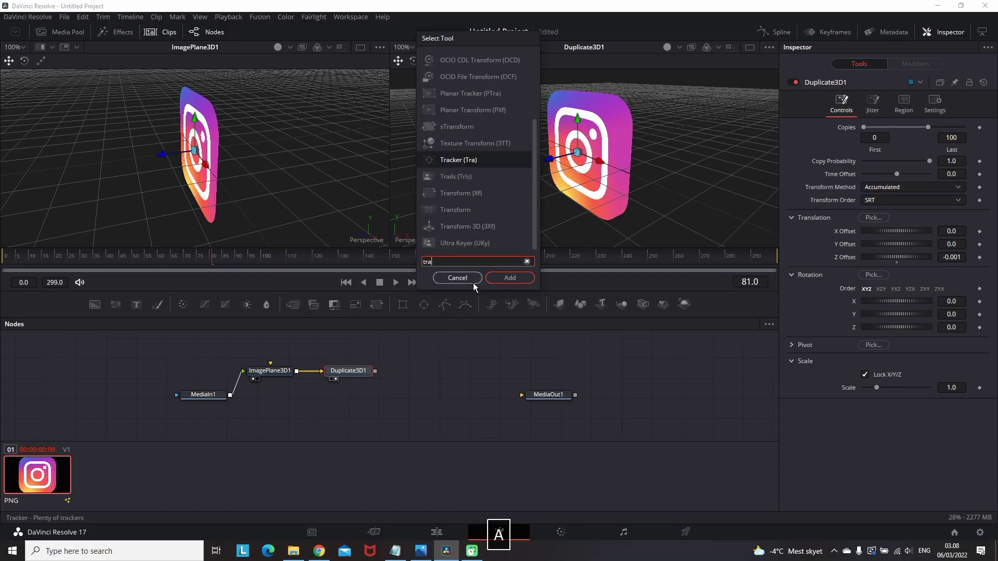
type("nsform3")
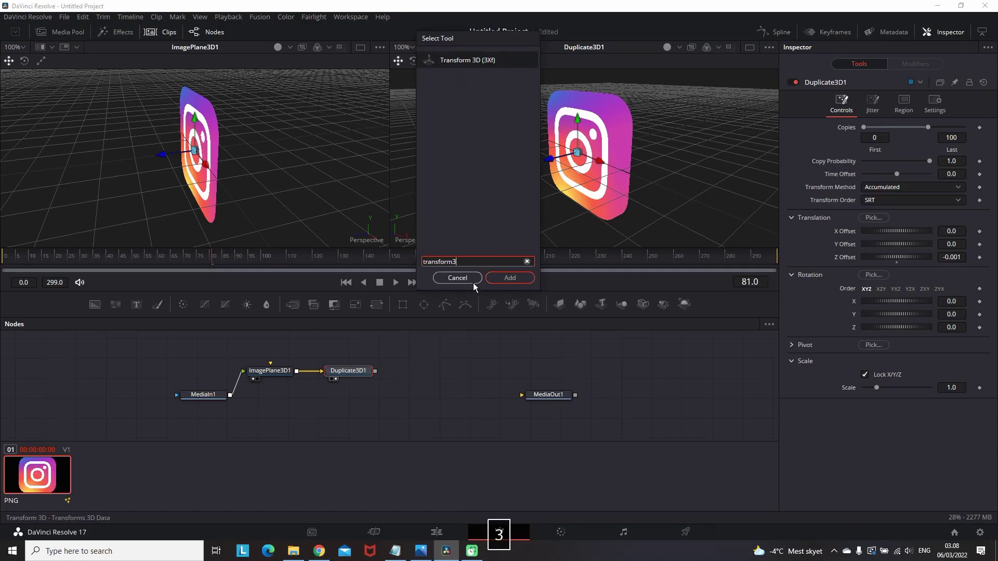
type("d")
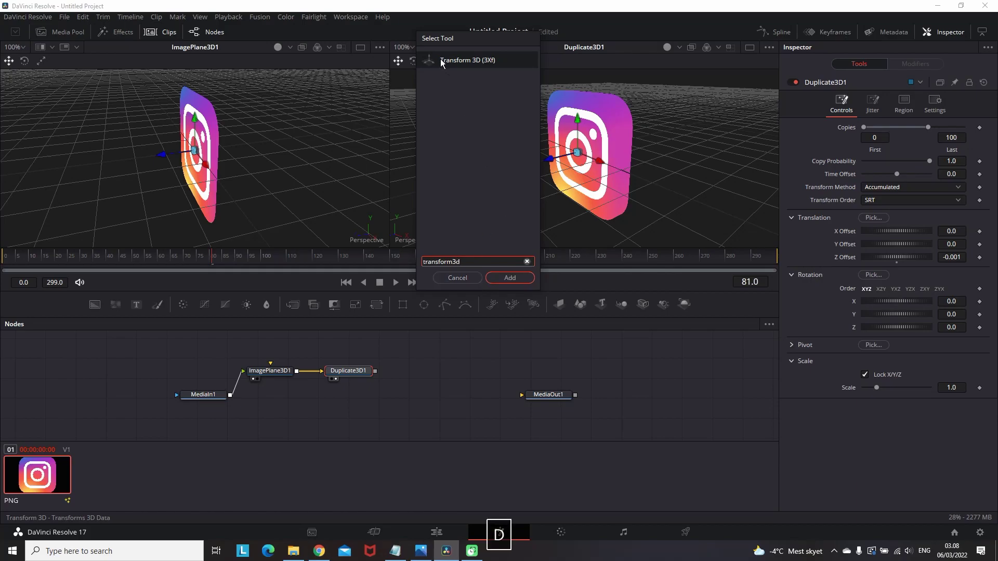
left_click(509, 279)
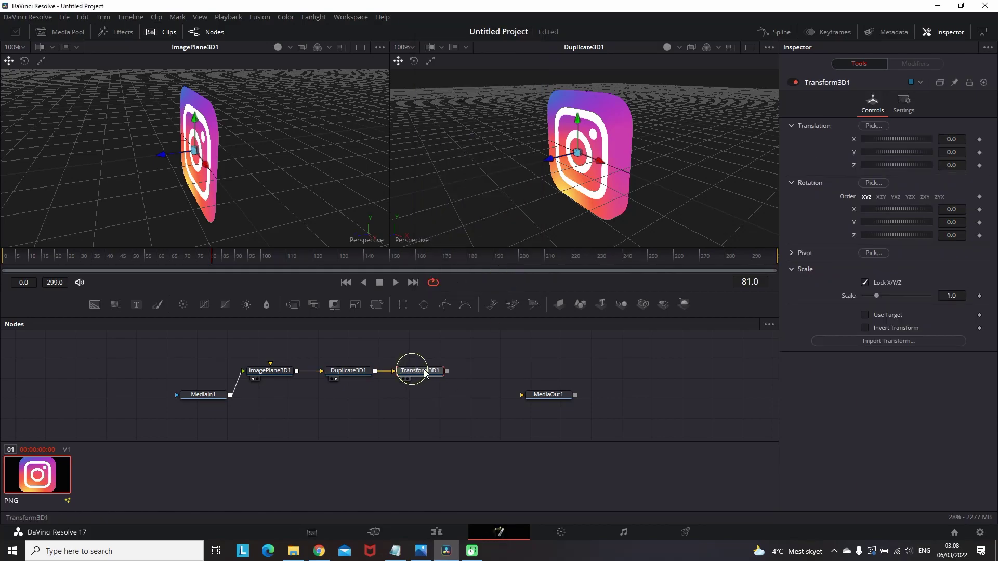
Show Transform3D1 in the left viewer and keyframe its Rotation Z at 0 on frame 0
left_click_drag(425, 372, 431, 372)
key("1")
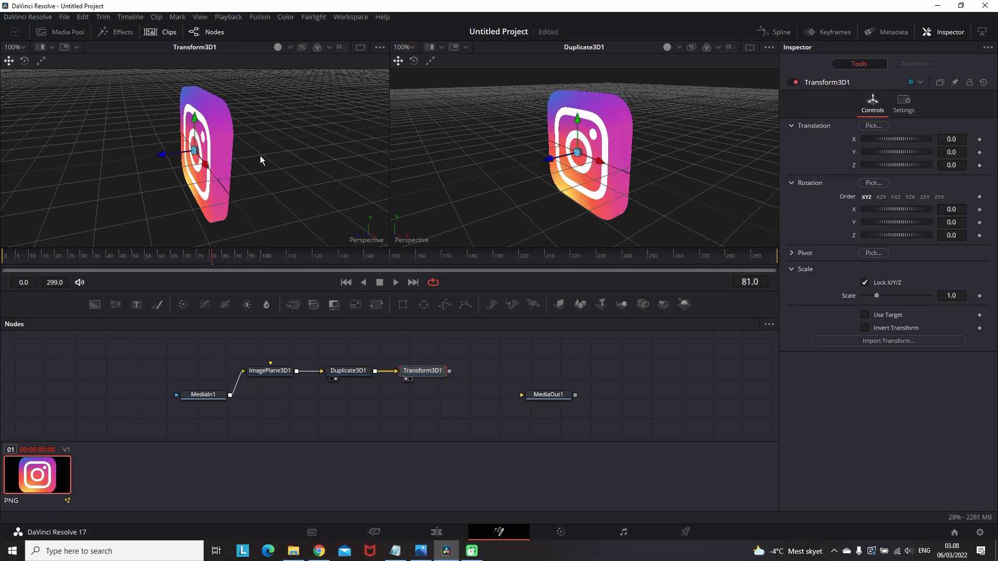
left_click_drag(261, 158, 257, 101)
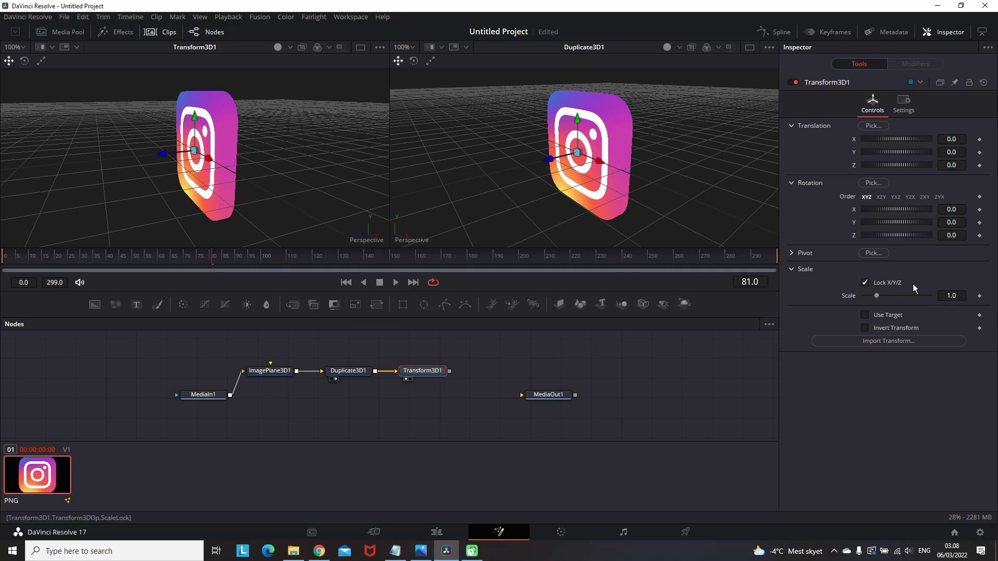
mouse_move(886, 233)
left_mouse_down()
mouse_move(909, 235)
mouse_move(884, 239)
left_mouse_up()
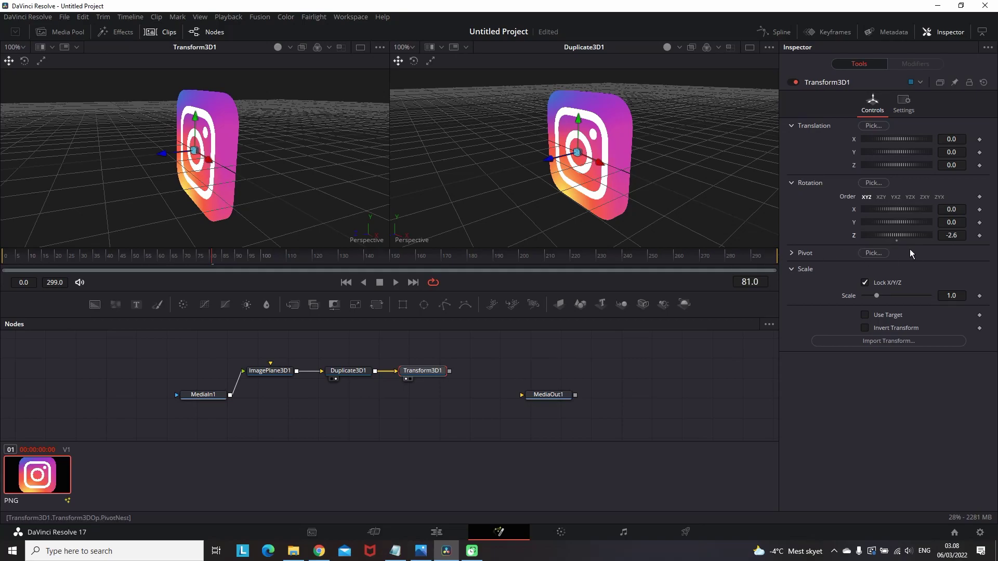
key("ctrl+z")
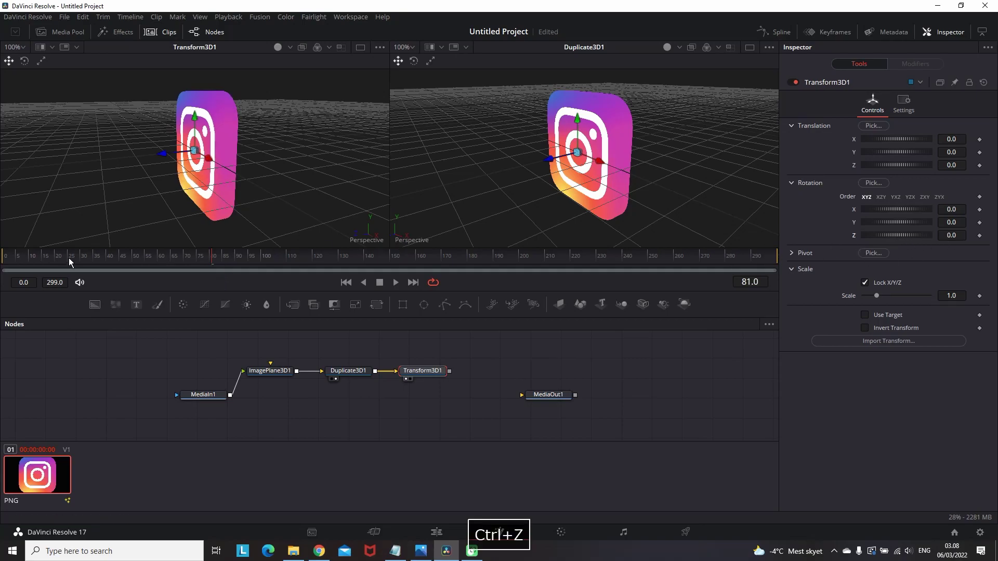
left_click_drag(67, 260, 20, 263)
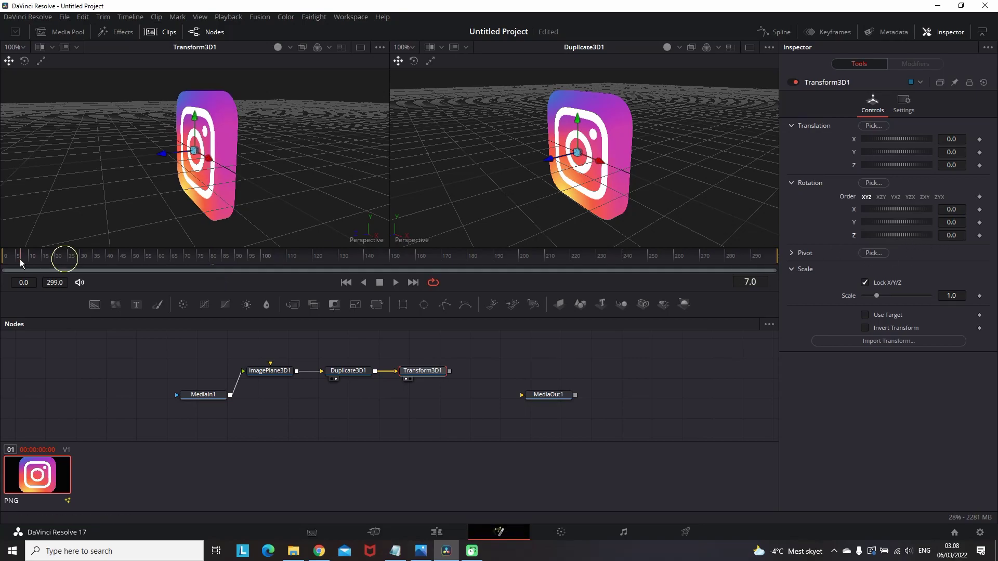
left_click(979, 235)
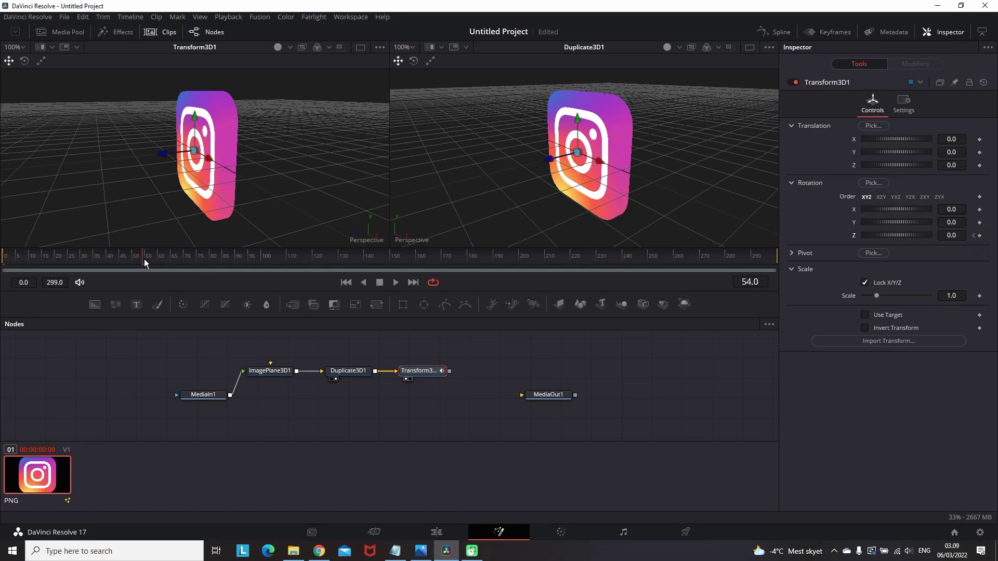
Animate a multi-turn Z spin on Transform3D1, preview it, then undo the animation
left_click(280, 258)
left_click_drag(896, 235, 982, 237)
left_click_drag(345, 155, 375, 148)
left_click_drag(307, 269, 7, 256)
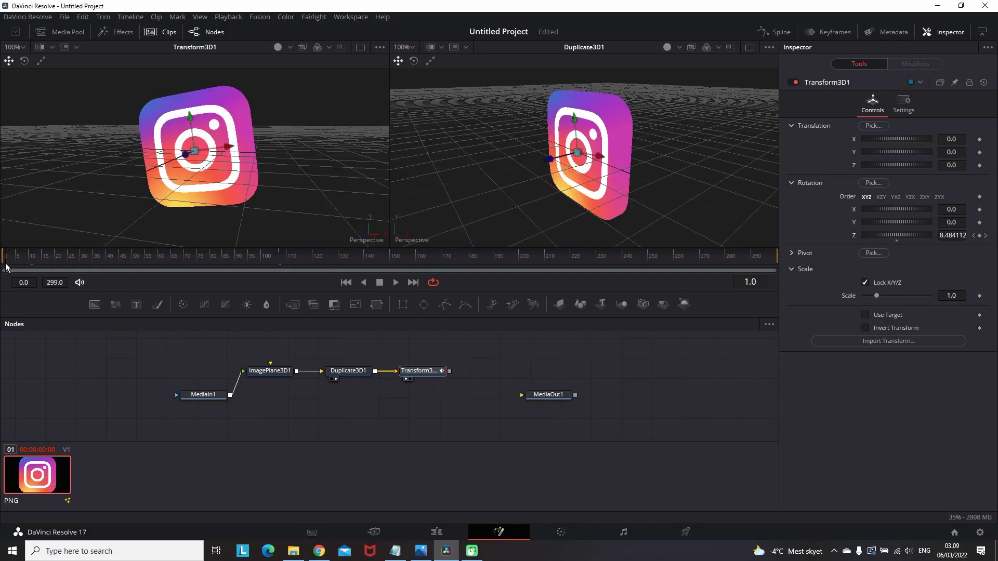
left_click(396, 283)
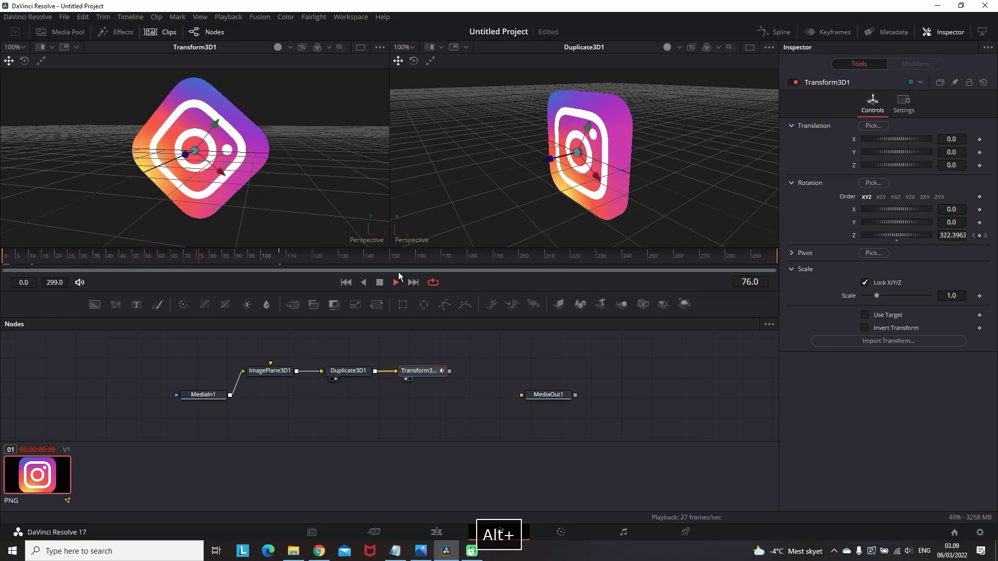
key("space")
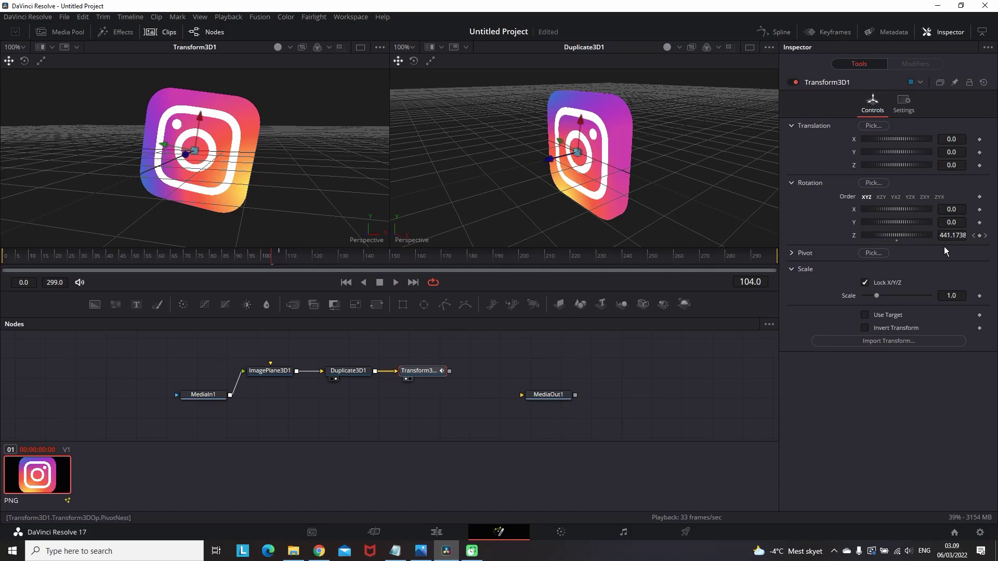
key("ctrl+z")
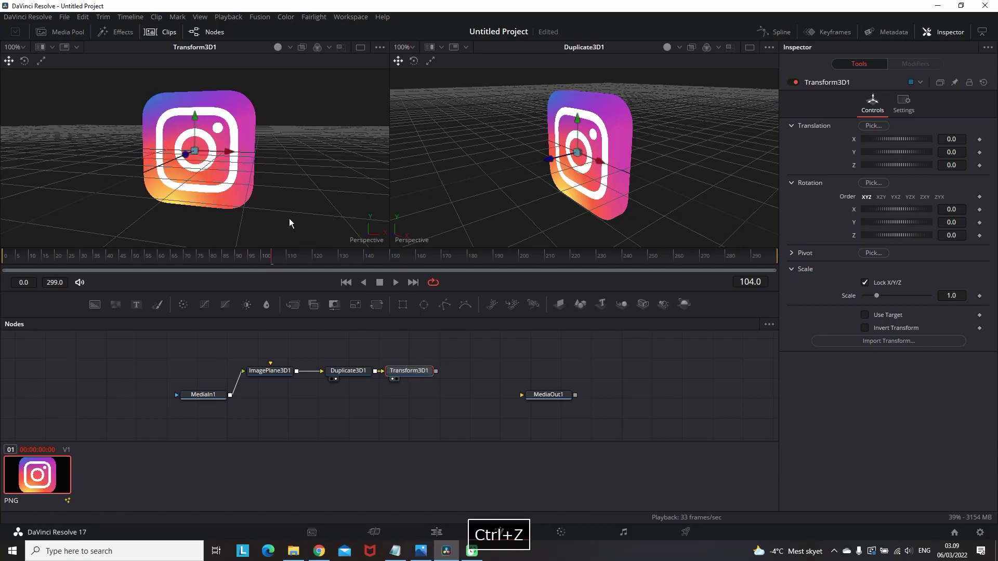
key("ctrl+shift+z")
Keyframe Transform3D1's Rotation Y at 0 on frame 0
left_click_drag(328, 155, 214, 187)
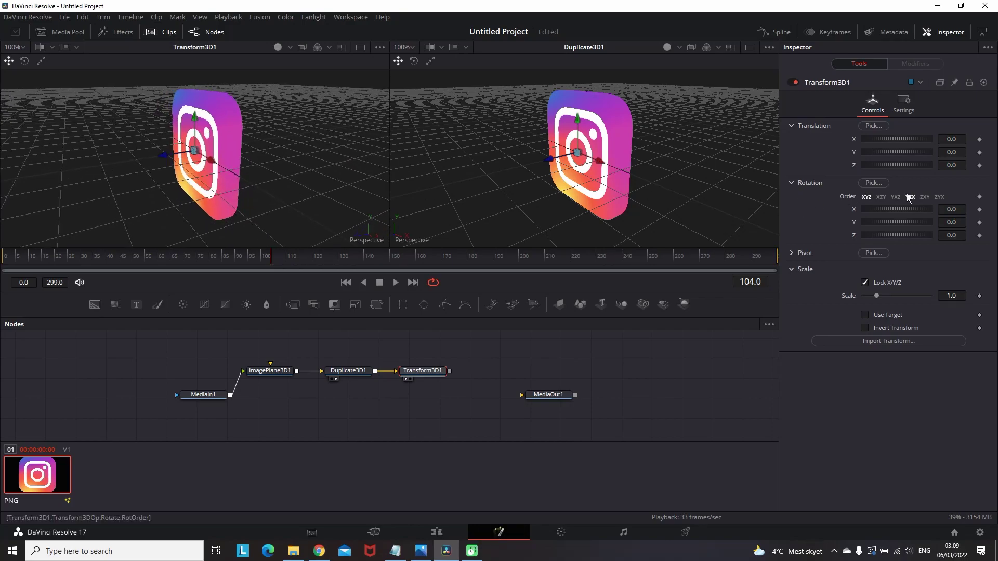
mouse_move(887, 223)
left_mouse_down()
mouse_move(899, 216)
mouse_move(879, 218)
left_mouse_up()
key("ctrl+z")
left_click_drag(78, 255, 6, 262)
left_click(980, 223)
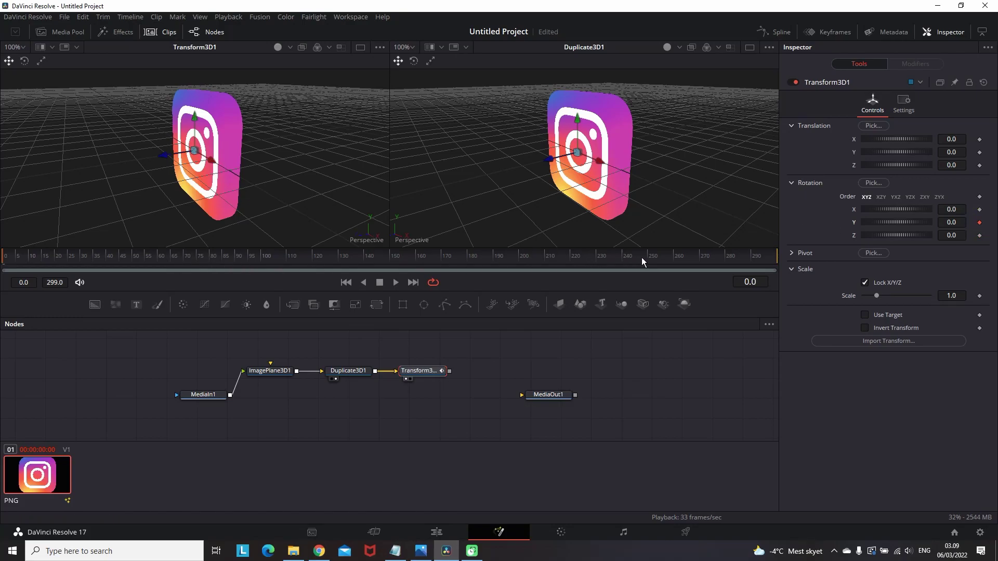
Set Rotation Y to about 722.6 at frame 299
left_click_drag(723, 256, 775, 256)
left_click_drag(947, 221, 985, 222)
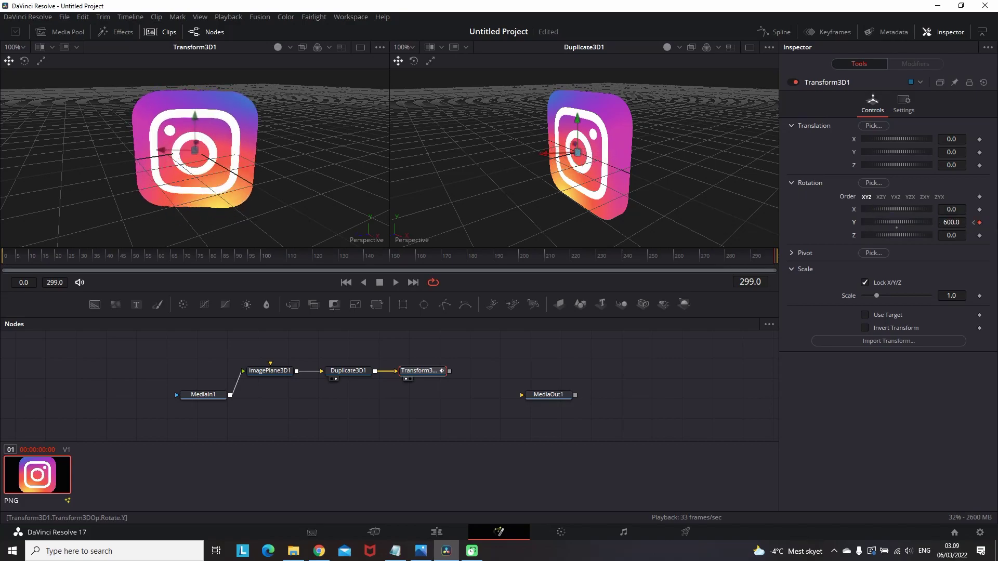
left_click_drag(895, 223, 919, 220)
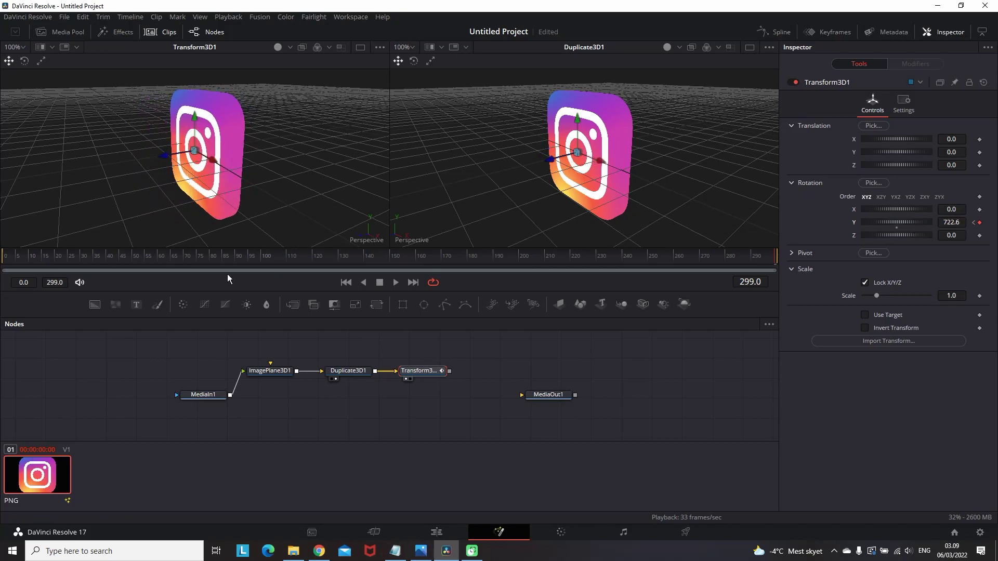
Play the Y spin from the first frame and orbit the view to check it
left_click(395, 282)
left_click(395, 282)
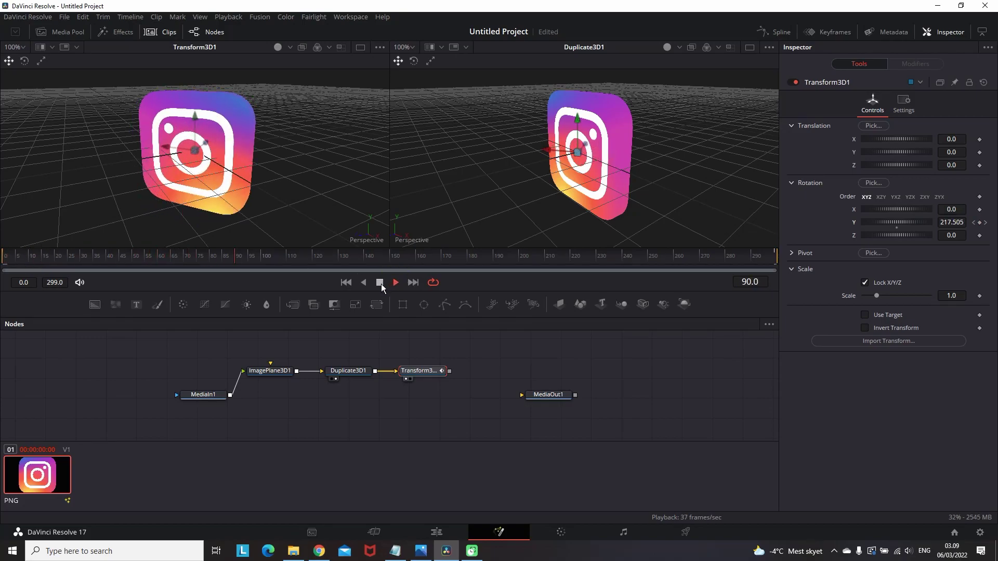
left_click(379, 282)
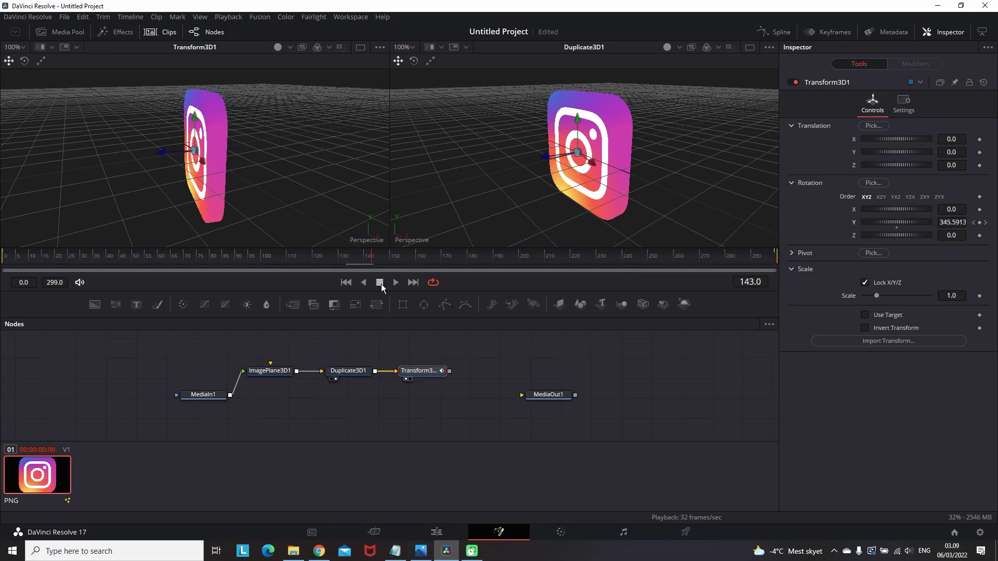
left_click_drag(242, 149, 252, 204)
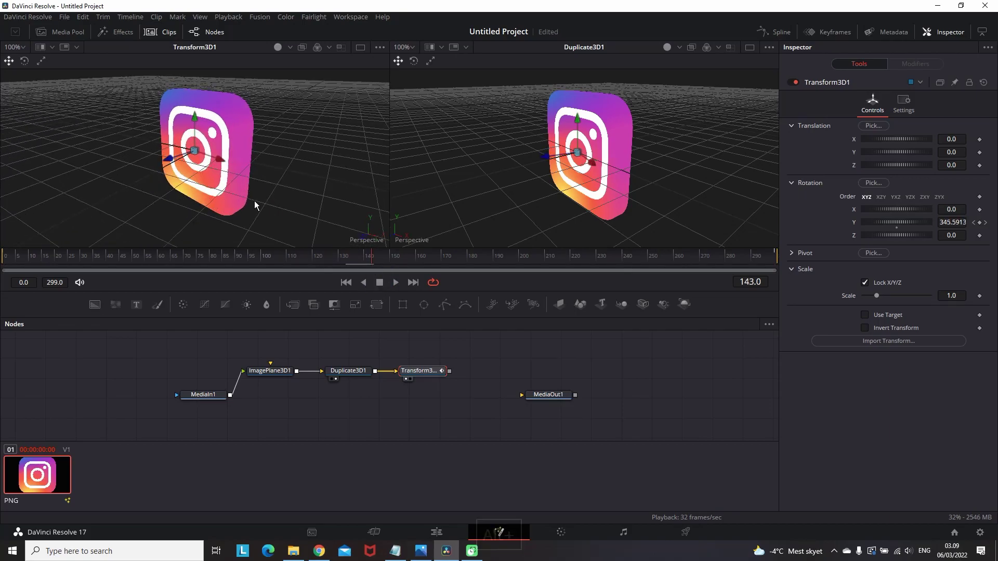
left_click(78, 258)
left_click_drag(78, 258, 5, 258)
Add a Merge3D1 node after Transform3D1 and align it with the node chain
left_click_drag(182, 208, 217, 145)
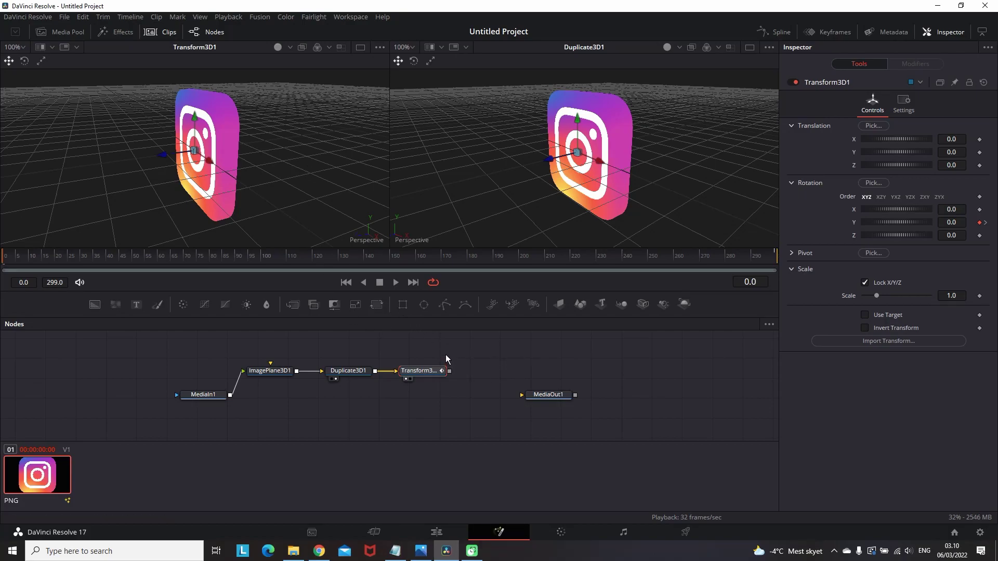
left_click_drag(464, 351, 485, 358)
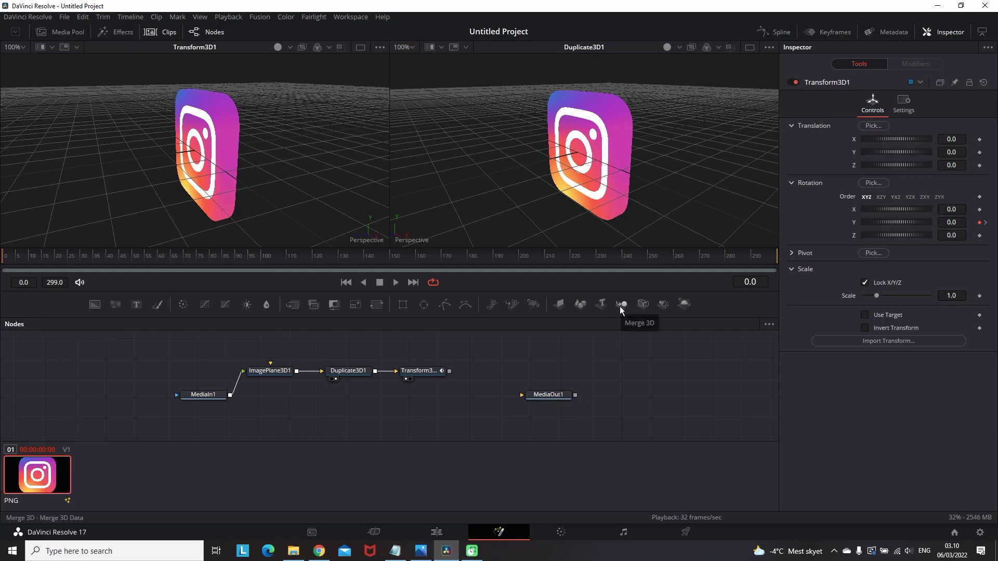
left_click_drag(621, 305, 469, 368)
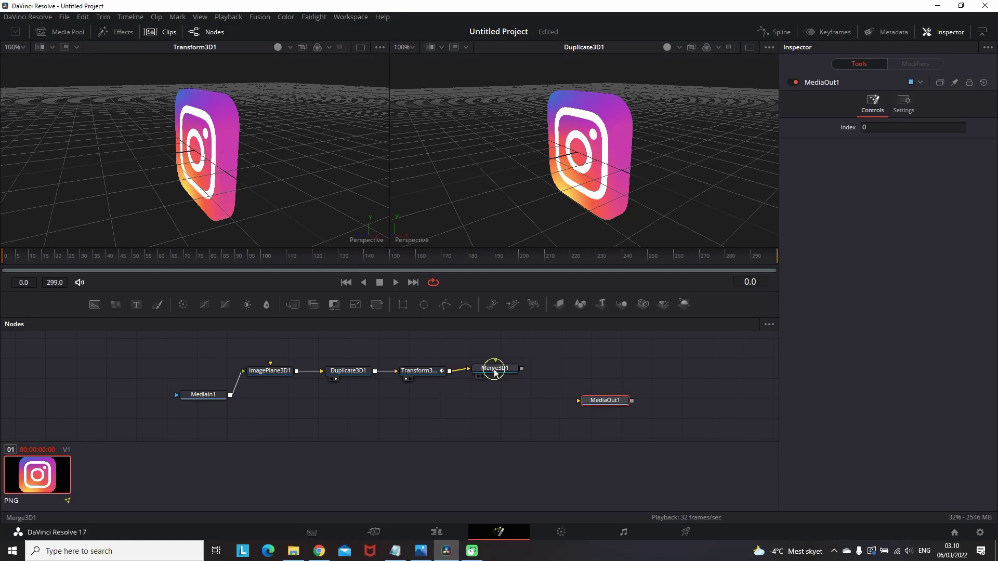
left_click_drag(499, 374, 499, 377)
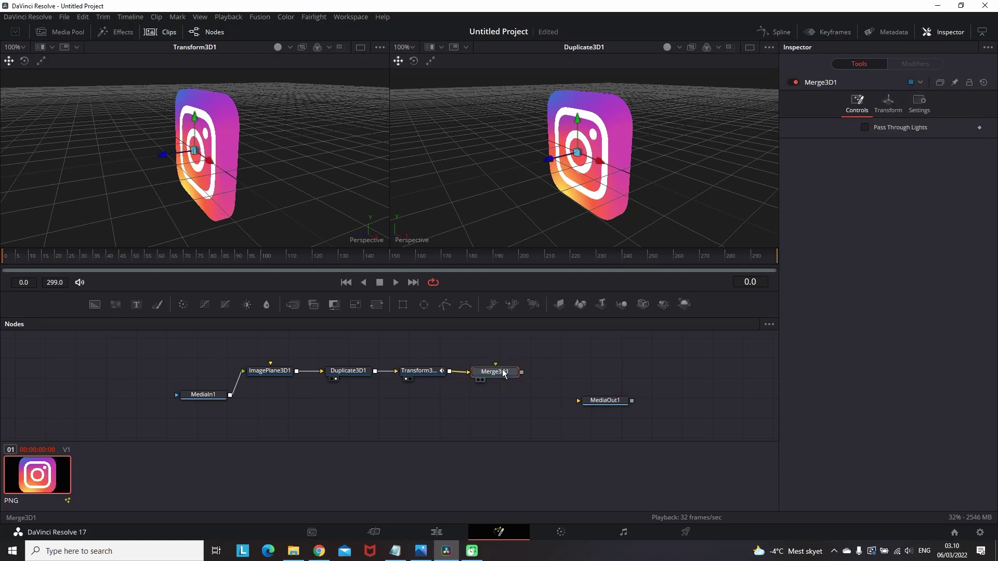
Add a Renderer3D node after Merge3D1, then reposition MediaOut1 and Renderer3D1 in the graph
left_click(684, 304)
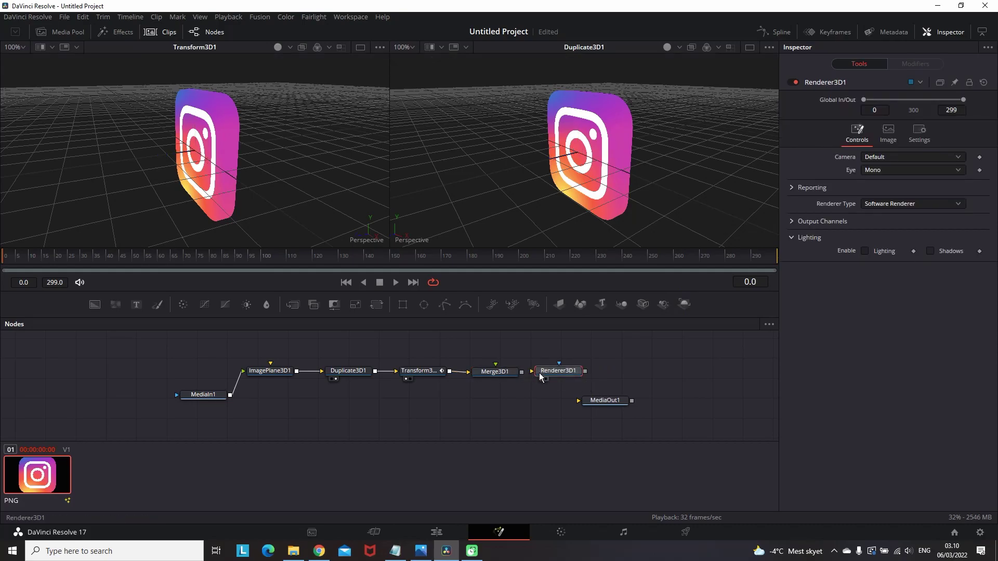
left_click_drag(608, 400, 643, 409)
left_click_drag(560, 374, 568, 375)
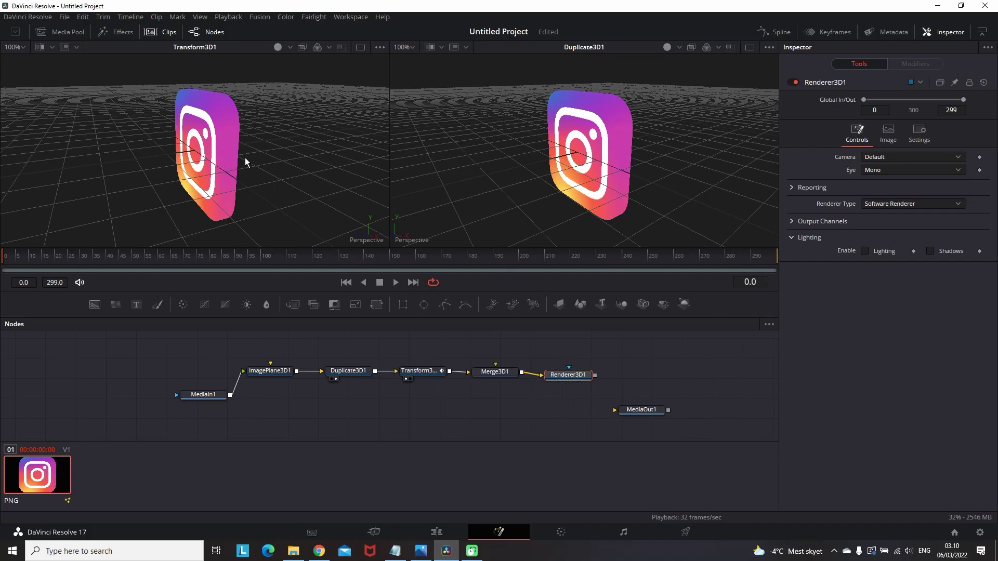
Set Renderer3D1 to OpenGL Renderer, wire it into MediaOut1, and apply Glow to the logo clip
left_click(891, 204)
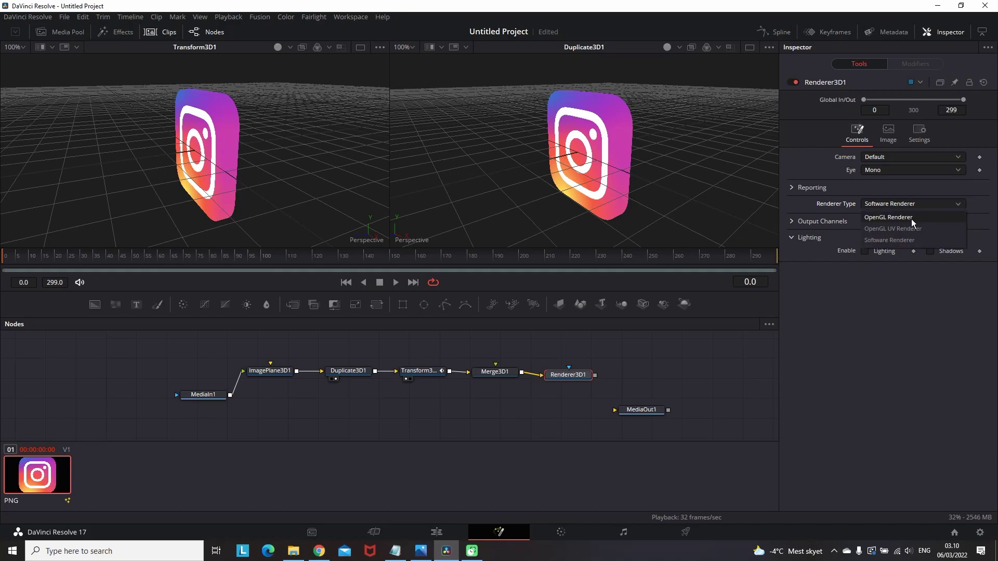
left_click(912, 219)
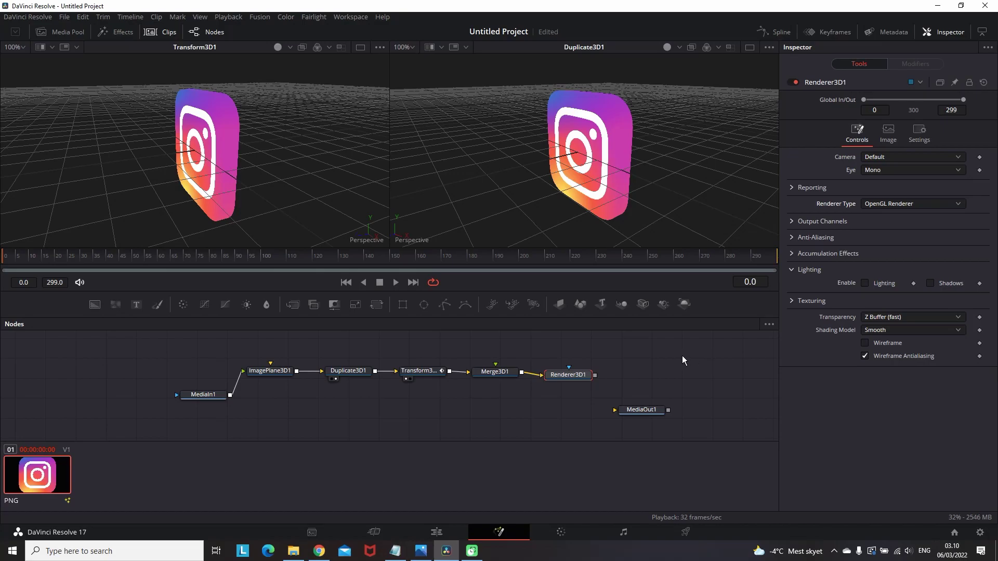
left_click_drag(595, 375, 644, 411)
left_click(644, 413)
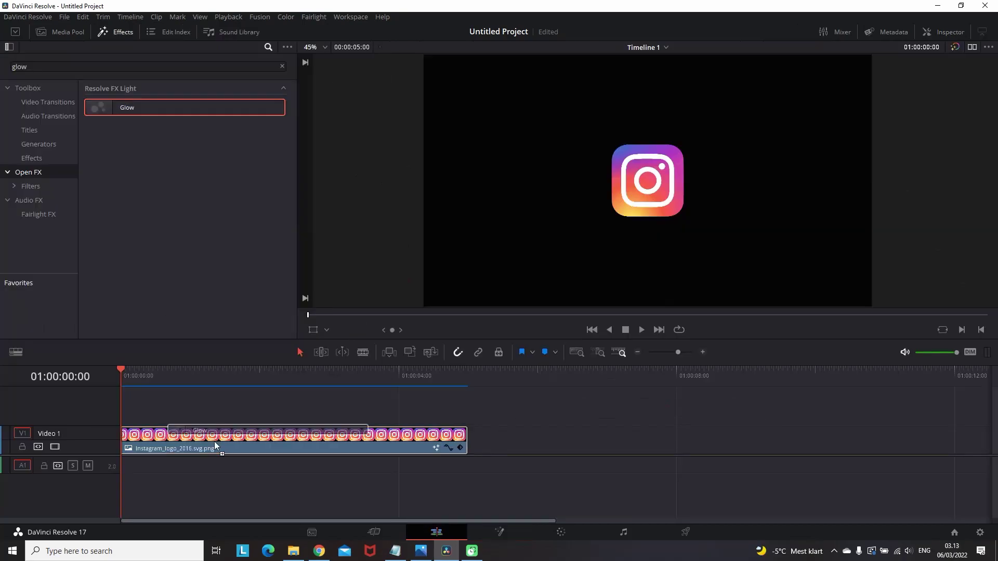
left_click_drag(214, 442, 251, 391)
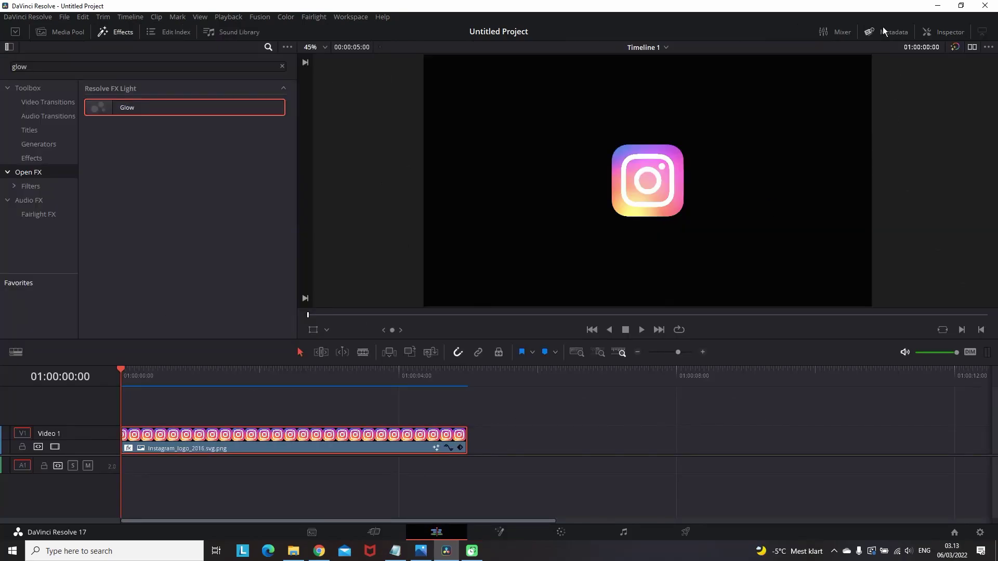
Tune the clip's Glow: Shine Threshold 0.682, Spread 1.132, H/V Ratio 0.085, Gain 0.543
left_click(943, 32)
left_click(869, 67)
left_click_drag(905, 142, 892, 171)
left_click_drag(888, 183, 900, 184)
mouse_move(871, 253)
left_mouse_down()
mouse_move(903, 252)
mouse_move(872, 254)
left_mouse_up()
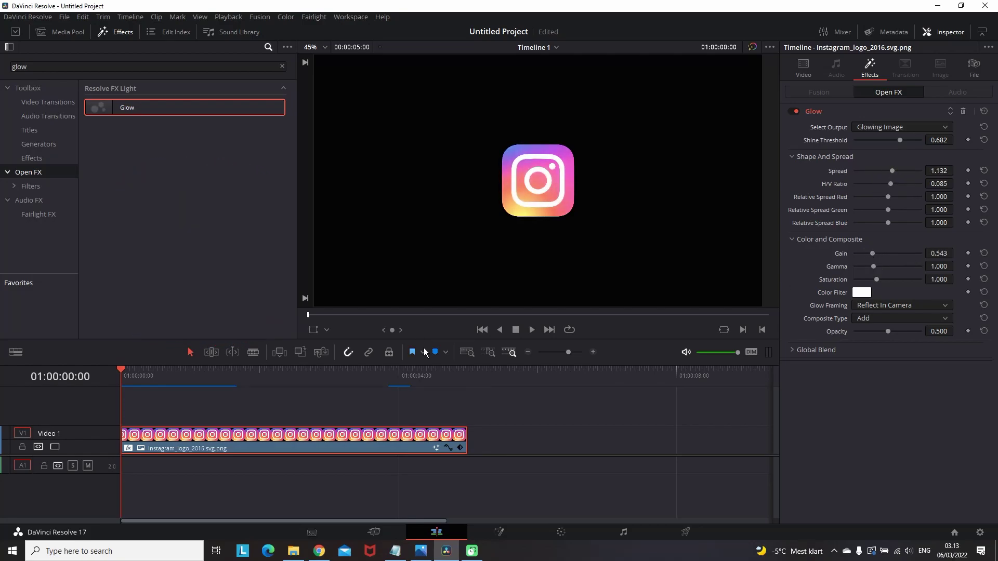